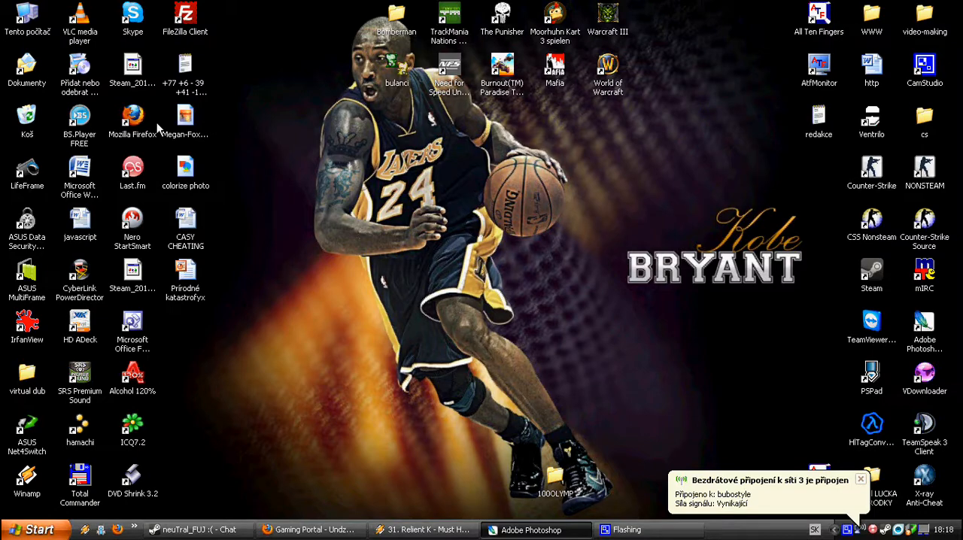
# Preview the black-and-white portrait file from the desktop, close the viewer and switch to Adobe Photoshop
pyautogui.doubleClick(186, 121)
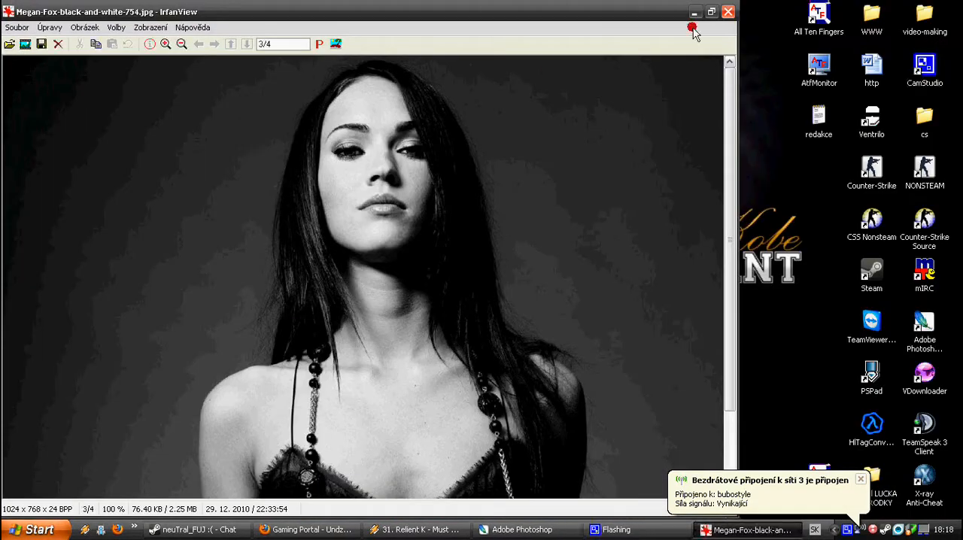
pyautogui.click(727, 12)
pyautogui.click(531, 529)
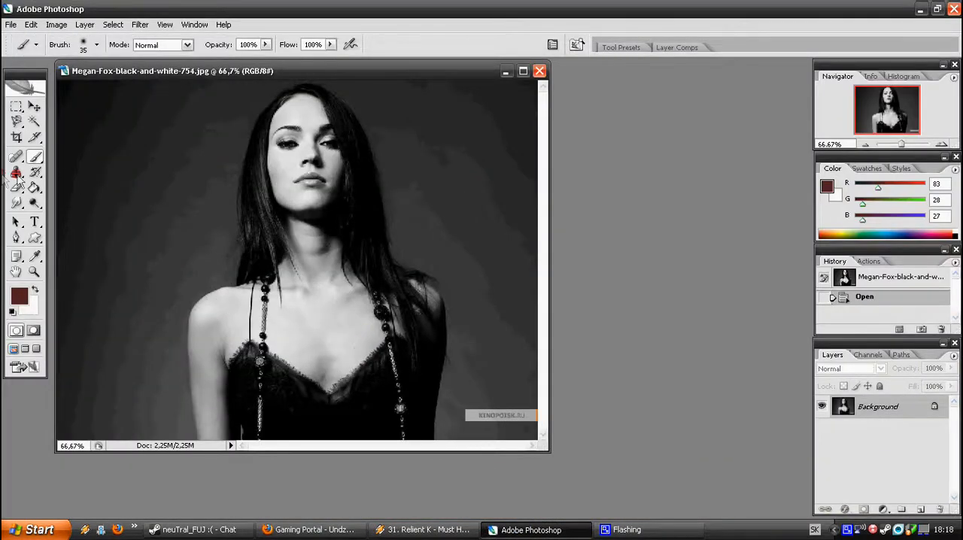
# Enter Quick Mask mode and paint the mask over the forehead and nose bridge with a soft 27 px brush
pyautogui.click(34, 337)
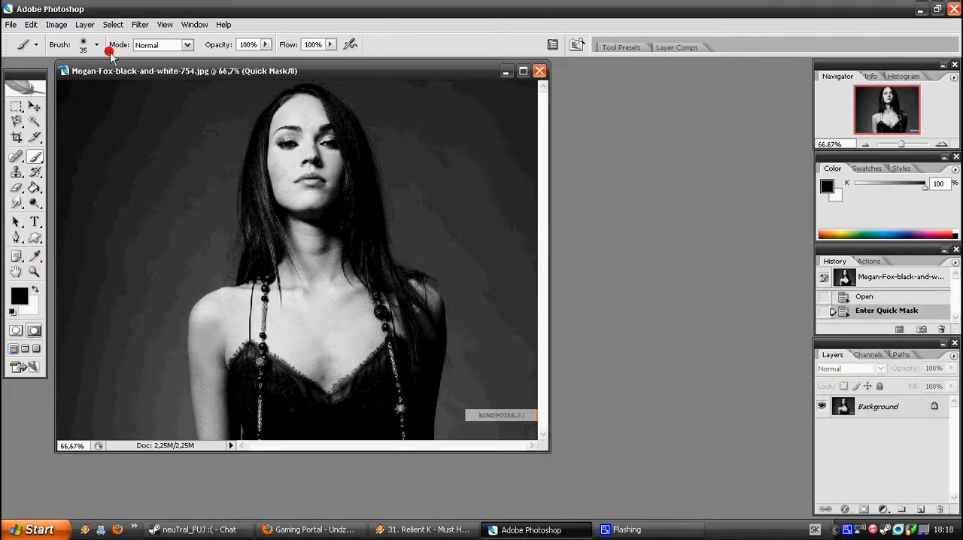
pyautogui.click(523, 72)
pyautogui.moveTo(905, 145); pyautogui.dragTo(914, 145)
pyautogui.moveTo(891, 109); pyautogui.dragTo(894, 93)
pyautogui.moveTo(498, 191)
pyautogui.mouseDown()
pyautogui.moveTo(508, 231)
pyautogui.moveTo(561, 231)
pyautogui.moveTo(547, 143)
pyautogui.moveTo(513, 132)
pyautogui.moveTo(463, 155)
pyautogui.moveTo(507, 134)
pyautogui.moveTo(417, 194)
pyautogui.moveTo(421, 207)
pyautogui.moveTo(570, 187)
pyautogui.moveTo(601, 209)
pyautogui.moveTo(592, 153)
pyautogui.moveTo(574, 133)
pyautogui.moveTo(516, 118)
pyautogui.mouseUp()
pyautogui.scroll(-3, 467, 188)
pyautogui.click(80, 47)
pyautogui.click(87, 177)
pyautogui.moveTo(522, 172); pyautogui.dragTo(550, 193)
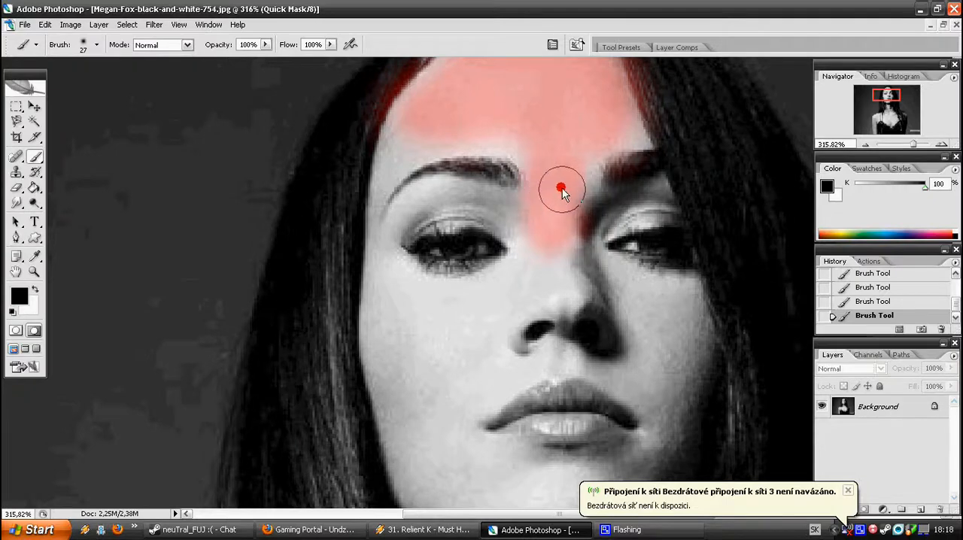
# Paint the mask over the temples, cheeks, jawline and chin, leaving the eyes and lips uncovered
pyautogui.moveTo(602, 133)
pyautogui.mouseDown()
pyautogui.moveTo(433, 143)
pyautogui.moveTo(401, 157)
pyautogui.moveTo(388, 178)
pyautogui.moveTo(384, 329)
pyautogui.moveTo(408, 425)
pyautogui.moveTo(399, 366)
pyautogui.moveTo(414, 359)
pyautogui.moveTo(407, 351)
pyautogui.moveTo(397, 382)
pyautogui.moveTo(404, 418)
pyautogui.moveTo(462, 461)
pyautogui.mouseUp()
pyautogui.scroll(-2, 403, 357)
pyautogui.scroll(-2, 496, 451)
pyautogui.moveTo(542, 447)
pyautogui.mouseDown()
pyautogui.moveTo(532, 413)
pyautogui.moveTo(511, 415)
pyautogui.moveTo(596, 408)
pyautogui.moveTo(646, 381)
pyautogui.moveTo(676, 279)
pyautogui.moveTo(680, 188)
pyautogui.mouseUp()
pyautogui.scroll(1, 677, 188)
pyautogui.moveTo(571, 164)
pyautogui.mouseDown()
pyautogui.moveTo(547, 180)
pyautogui.moveTo(501, 211)
pyautogui.moveTo(428, 222)
pyautogui.moveTo(408, 199)
pyautogui.moveTo(424, 211)
pyautogui.moveTo(486, 204)
pyautogui.moveTo(536, 142)
pyautogui.mouseUp()
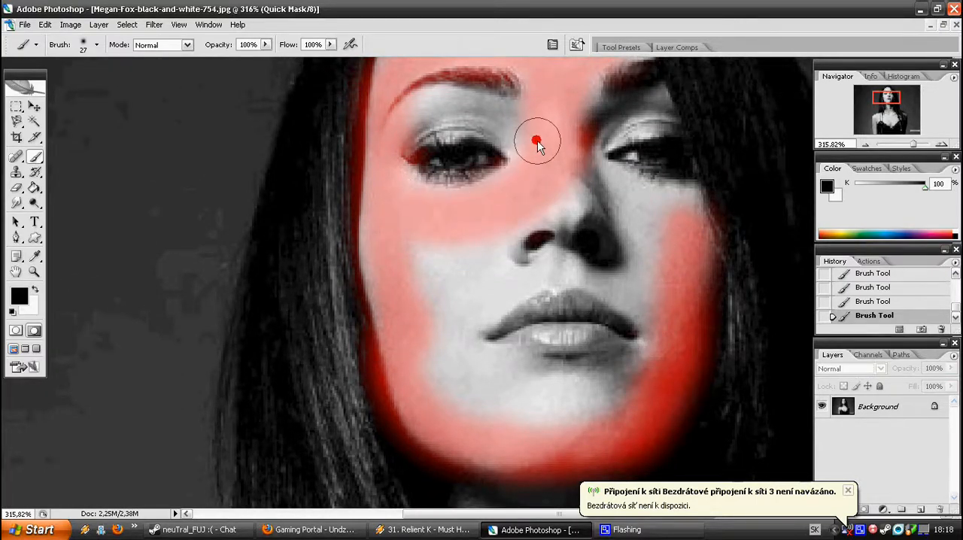
pyautogui.moveTo(507, 244)
pyautogui.mouseDown()
pyautogui.moveTo(495, 224)
pyautogui.moveTo(412, 336)
pyautogui.mouseUp()
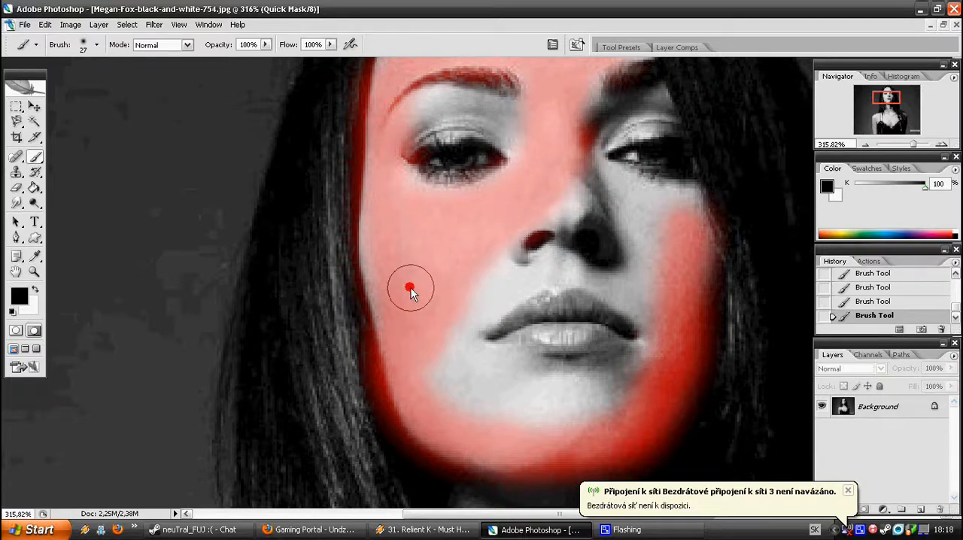
pyautogui.moveTo(385, 276)
pyautogui.mouseDown()
pyautogui.moveTo(407, 361)
pyautogui.moveTo(552, 411)
pyautogui.moveTo(600, 401)
pyautogui.moveTo(643, 383)
pyautogui.mouseUp()
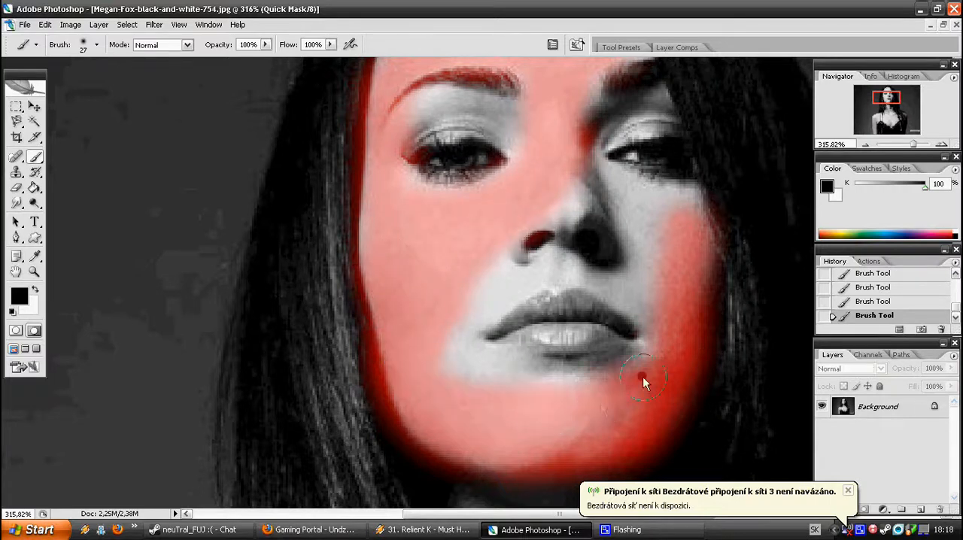
pyautogui.moveTo(672, 315)
pyautogui.mouseDown()
pyautogui.moveTo(649, 213)
pyautogui.moveTo(636, 197)
pyautogui.moveTo(571, 177)
pyautogui.mouseUp()
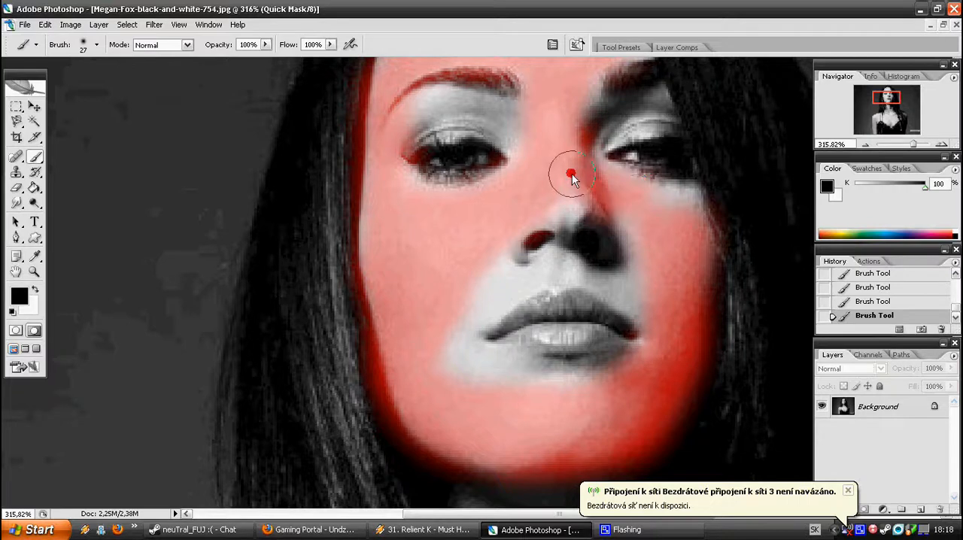
# Reduce the brush to 21 px and mask the nose and the skin closely around the lips
pyautogui.click(87, 43)
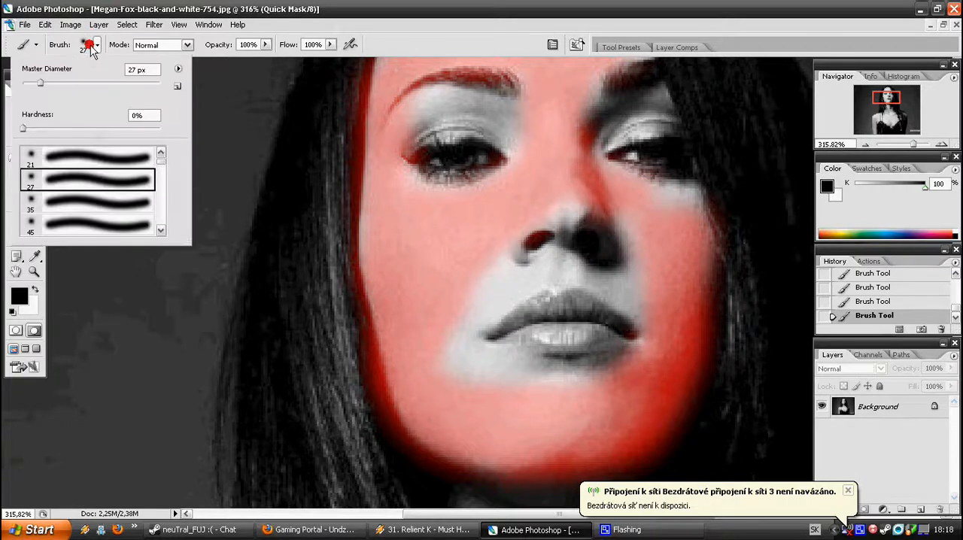
pyautogui.moveTo(472, 292)
pyautogui.mouseDown()
pyautogui.moveTo(459, 329)
pyautogui.moveTo(474, 377)
pyautogui.mouseUp()
pyautogui.moveTo(465, 326)
pyautogui.mouseDown()
pyautogui.moveTo(529, 245)
pyautogui.moveTo(482, 279)
pyautogui.moveTo(499, 292)
pyautogui.moveTo(525, 283)
pyautogui.moveTo(478, 309)
pyautogui.moveTo(566, 272)
pyautogui.moveTo(649, 298)
pyautogui.moveTo(590, 197)
pyautogui.moveTo(560, 243)
pyautogui.moveTo(539, 206)
pyautogui.mouseUp()
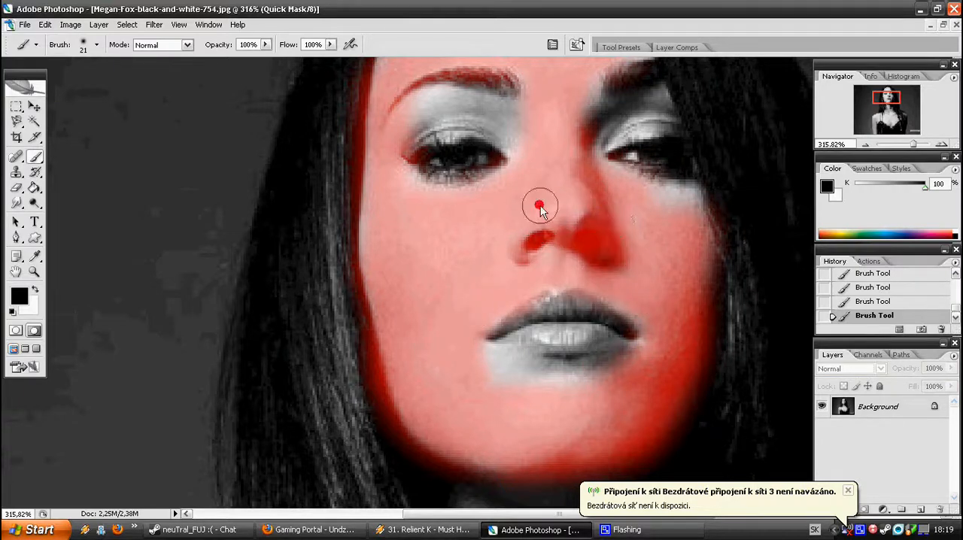
pyautogui.moveTo(480, 384); pyautogui.dragTo(572, 389)
pyautogui.moveTo(462, 363); pyautogui.dragTo(589, 391)
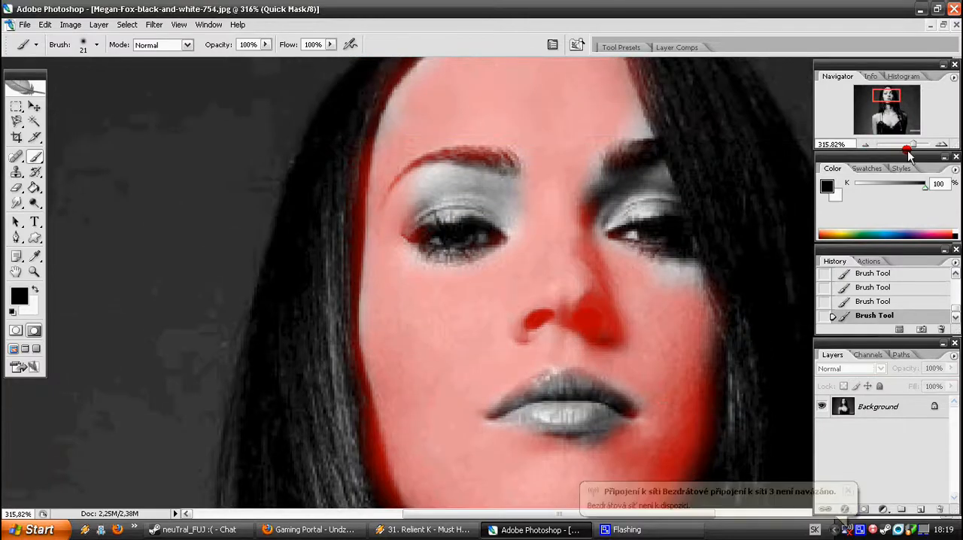
# Mask the eyelids and skin around both eyes with a 17 px brush, and pause the CamStudio recording
pyautogui.moveTo(913, 146); pyautogui.dragTo(923, 150)
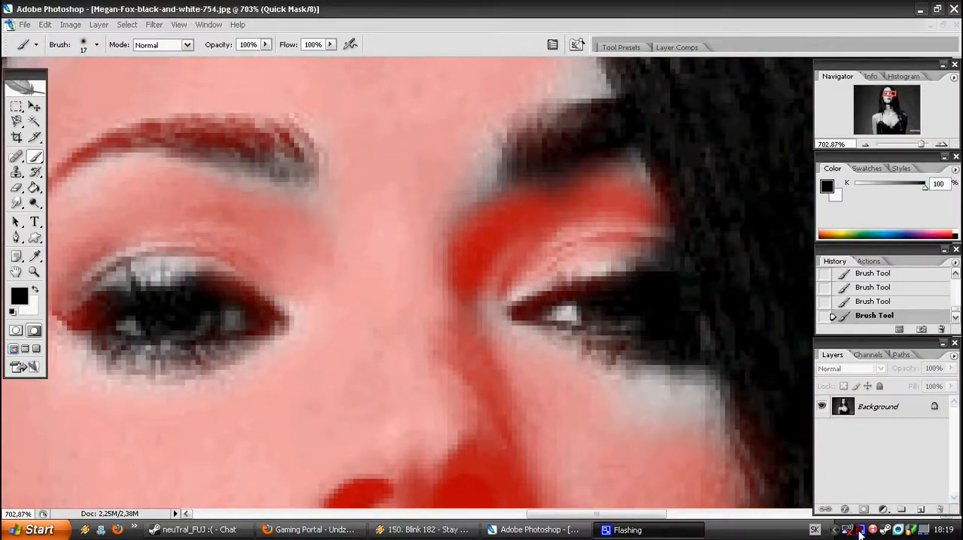
pyautogui.click(859, 530)
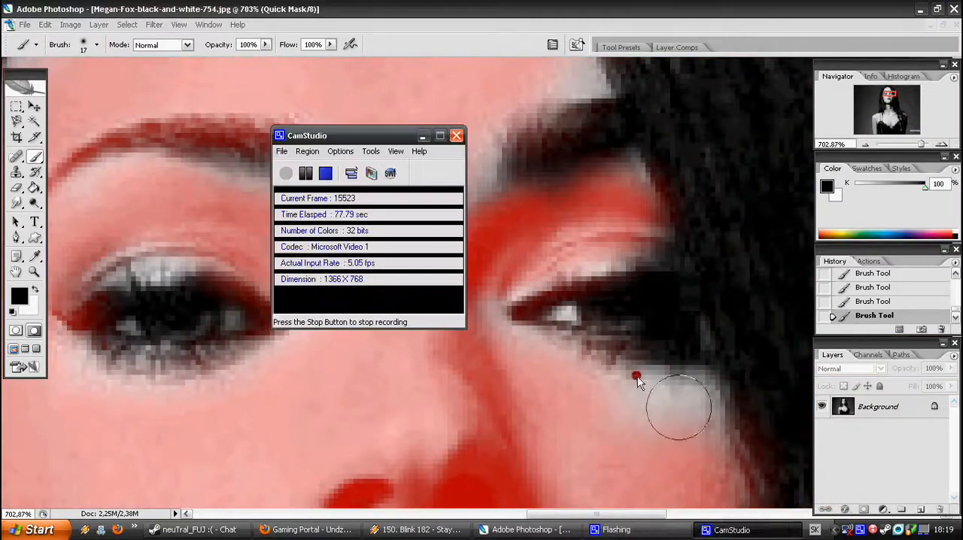
pyautogui.click(302, 181)
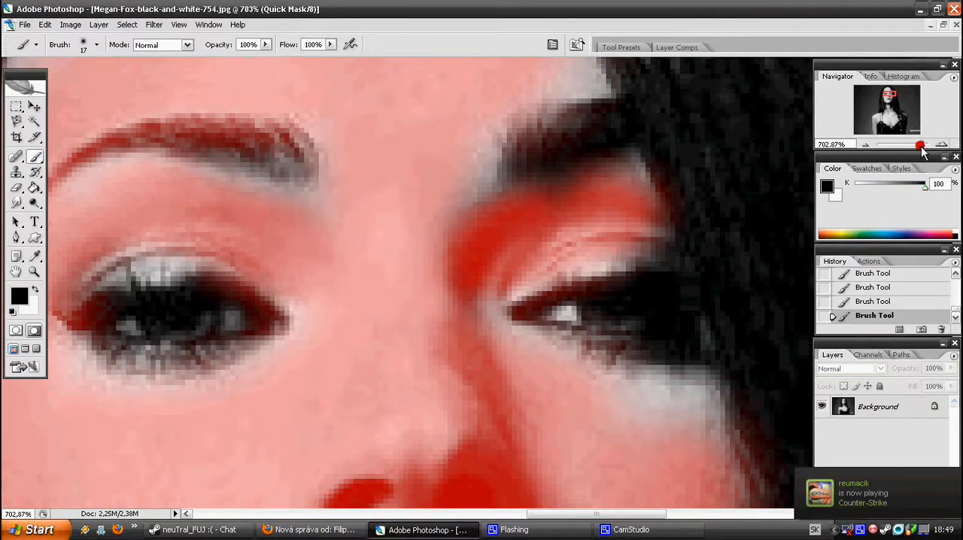
# Paint the mask down the neck from below the jaw, following the edge of the hair with the 17 px brush
pyautogui.moveTo(923, 151); pyautogui.dragTo(916, 150)
pyautogui.moveTo(880, 101); pyautogui.dragTo(881, 116)
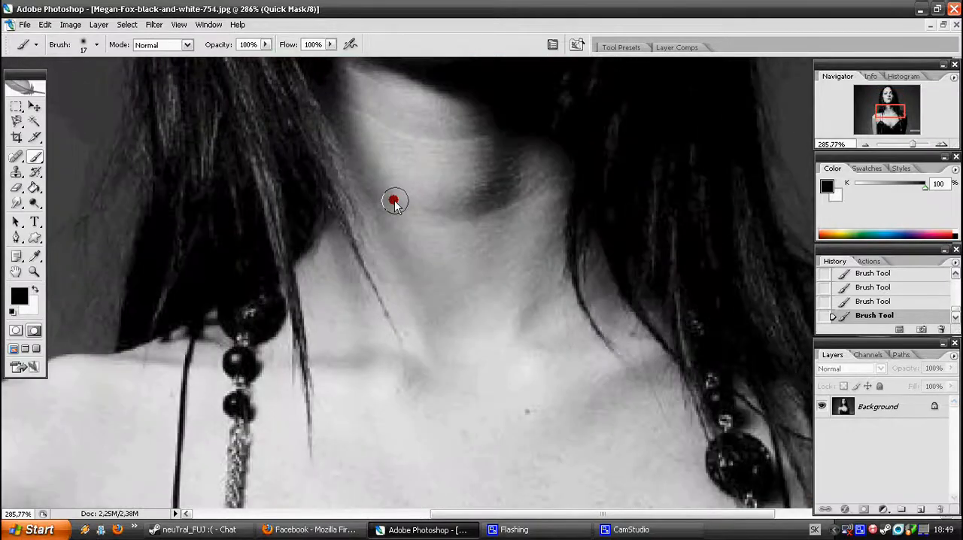
pyautogui.scroll(3, 361, 192)
pyautogui.moveTo(316, 155); pyautogui.dragTo(353, 236)
pyautogui.moveTo(325, 171); pyautogui.dragTo(404, 328)
pyautogui.moveTo(373, 185); pyautogui.dragTo(413, 284)
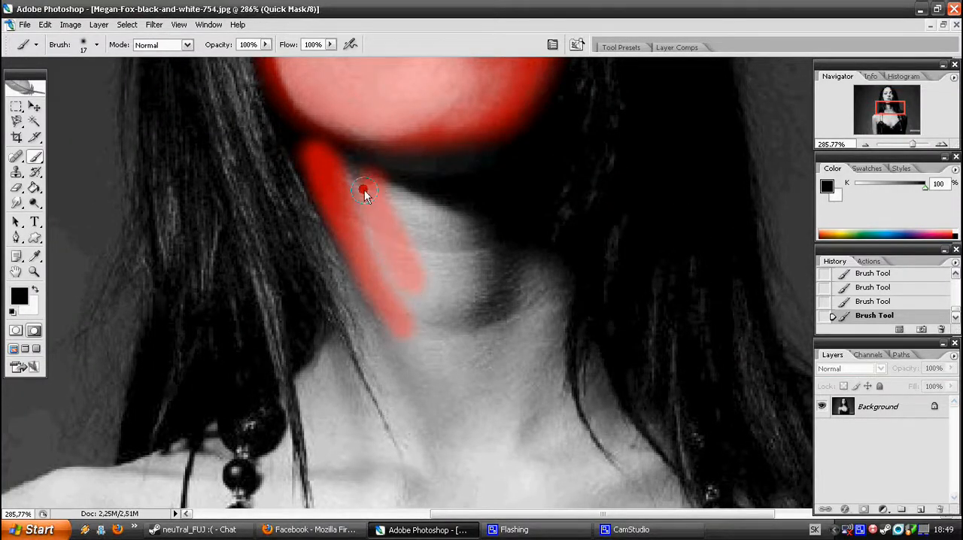
# Trace the mask along the inner edge of the bead necklace and the lace neckline of the dress
pyautogui.scroll(-6, 355, 216)
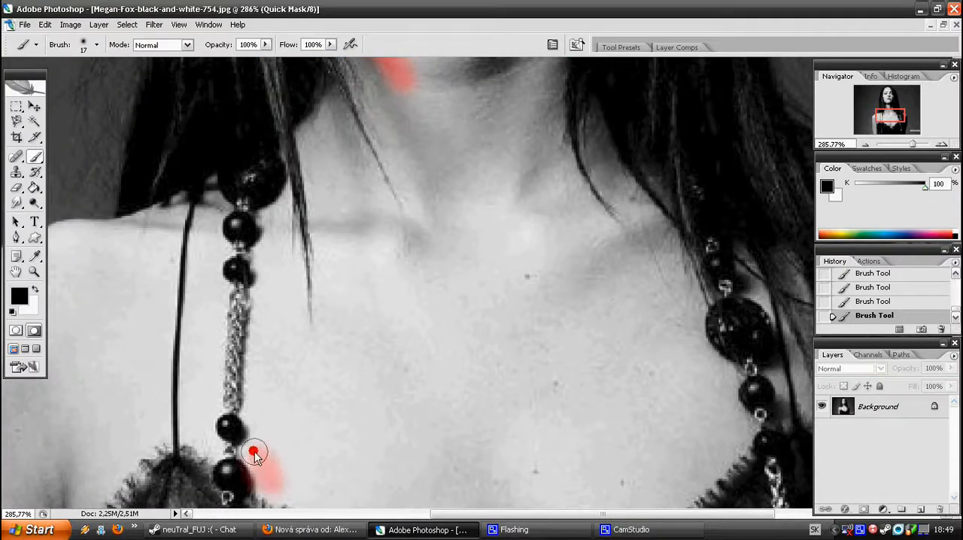
pyautogui.moveTo(257, 444); pyautogui.dragTo(274, 228)
pyautogui.scroll(-4, 274, 342)
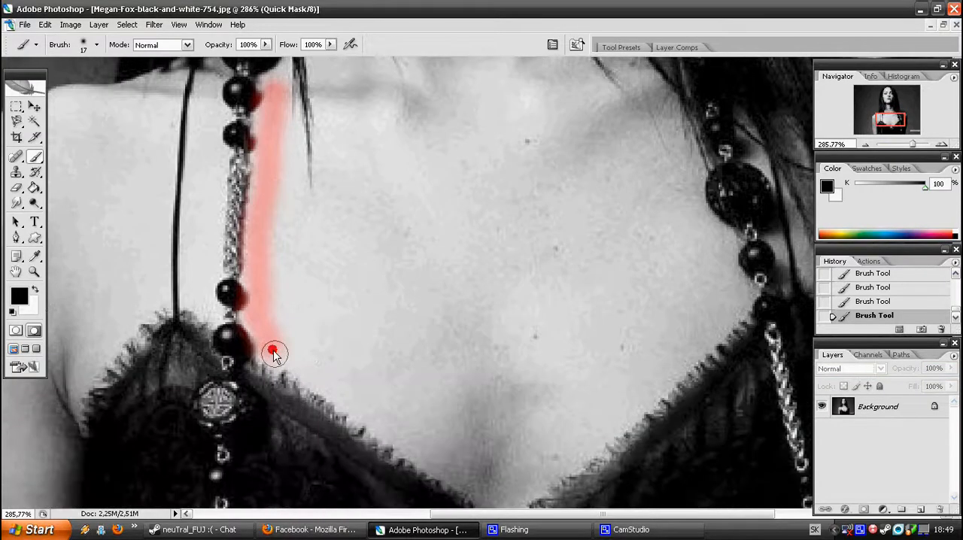
pyautogui.moveTo(265, 348)
pyautogui.mouseDown()
pyautogui.moveTo(294, 378)
pyautogui.moveTo(356, 404)
pyautogui.moveTo(489, 495)
pyautogui.mouseUp()
pyautogui.scroll(-2, 493, 444)
pyautogui.moveTo(498, 435)
pyautogui.mouseDown()
pyautogui.moveTo(637, 323)
pyautogui.moveTo(729, 230)
pyautogui.mouseUp()
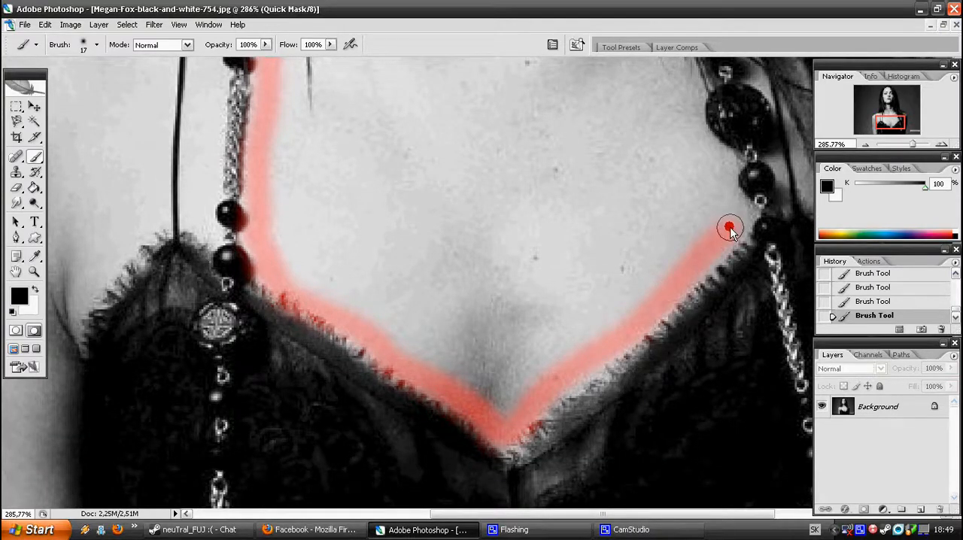
# Widen the mask inward from the neckline and necklace edge over the lower chest
pyautogui.scroll(2, 574, 299)
pyautogui.moveTo(503, 460); pyautogui.dragTo(519, 325)
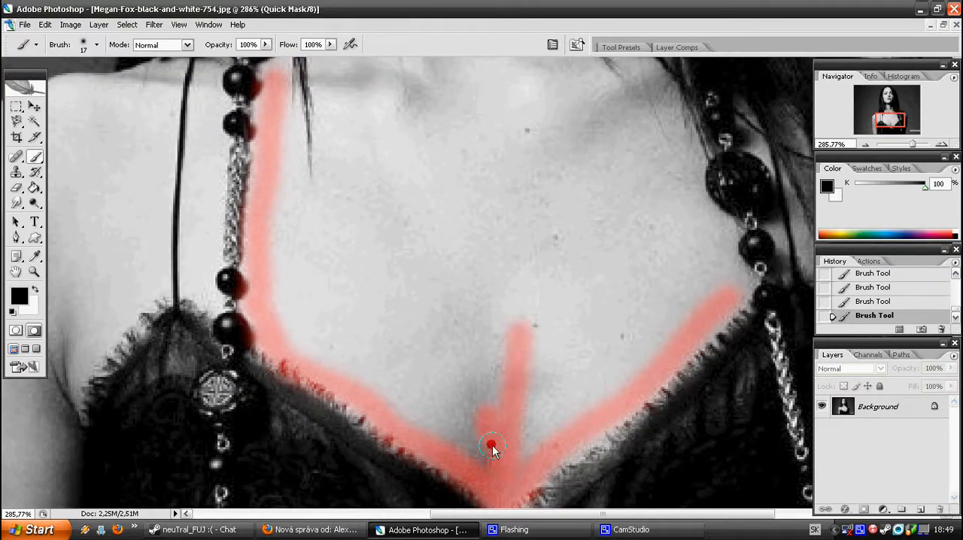
pyautogui.moveTo(434, 435)
pyautogui.mouseDown()
pyautogui.moveTo(380, 395)
pyautogui.moveTo(425, 428)
pyautogui.moveTo(374, 356)
pyautogui.moveTo(327, 344)
pyautogui.mouseUp()
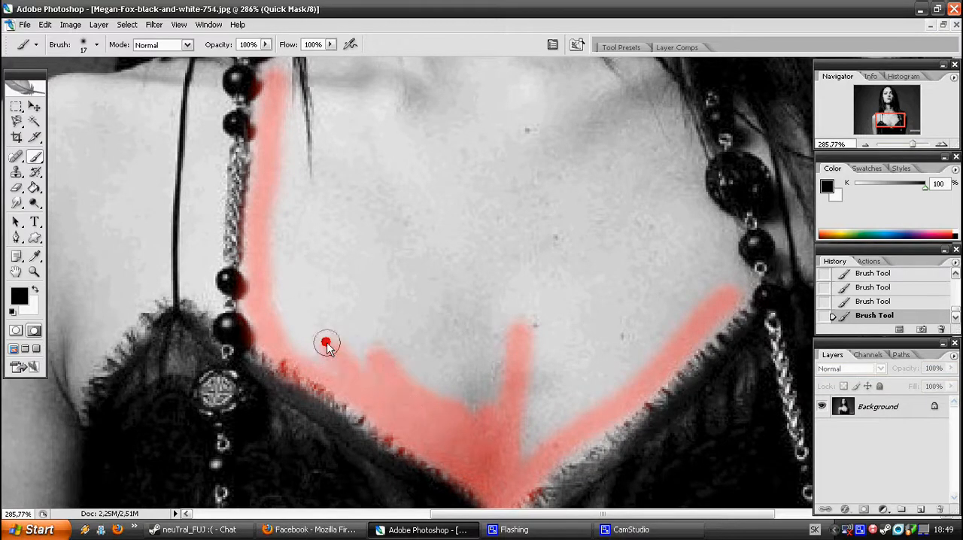
pyautogui.moveTo(399, 384); pyautogui.dragTo(337, 352)
pyautogui.scroll(3, 320, 320)
pyautogui.moveTo(293, 419)
pyautogui.mouseDown()
pyautogui.moveTo(270, 294)
pyautogui.moveTo(288, 246)
pyautogui.moveTo(287, 168)
pyautogui.mouseUp()
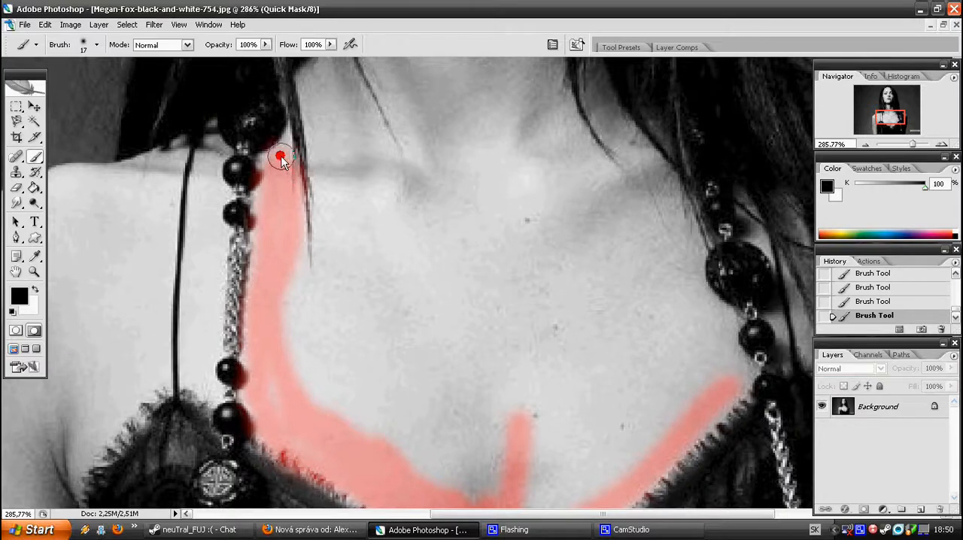
pyautogui.moveTo(295, 343); pyautogui.dragTo(373, 441)
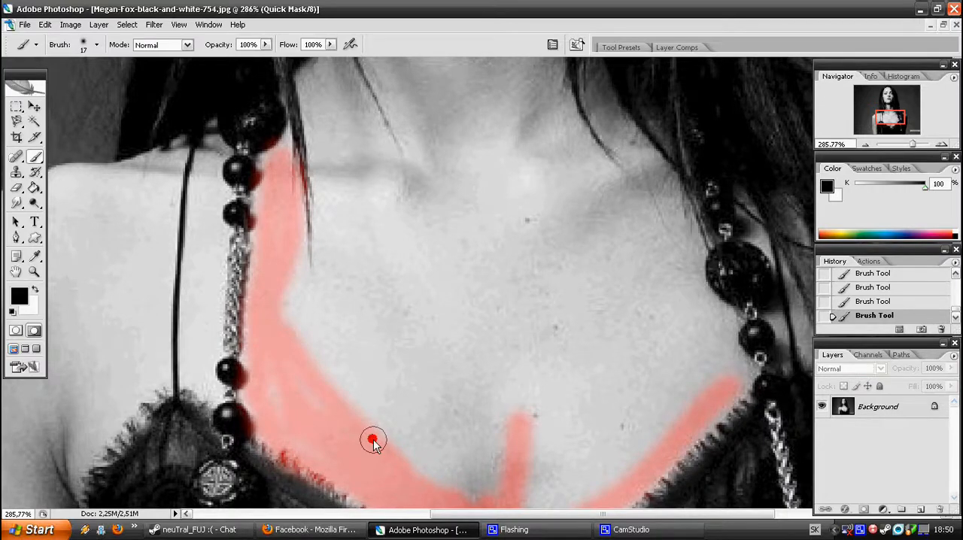
# Enlarge the soft brush to 45 px and fill the mask over the remaining chest and neck skin
pyautogui.click(82, 45)
pyautogui.click(85, 215)
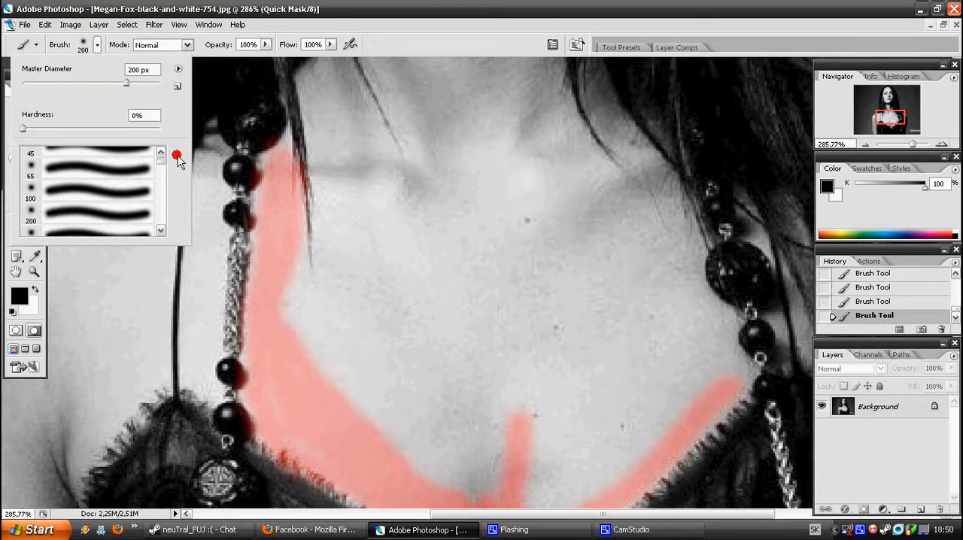
pyautogui.moveTo(416, 313)
pyautogui.mouseDown()
pyautogui.moveTo(483, 369)
pyautogui.moveTo(456, 458)
pyautogui.moveTo(376, 394)
pyautogui.moveTo(292, 294)
pyautogui.moveTo(415, 314)
pyautogui.moveTo(351, 189)
pyautogui.moveTo(333, 118)
pyautogui.moveTo(380, 295)
pyautogui.moveTo(534, 447)
pyautogui.moveTo(609, 383)
pyautogui.moveTo(563, 376)
pyautogui.moveTo(627, 378)
pyautogui.moveTo(680, 271)
pyautogui.moveTo(554, 181)
pyautogui.moveTo(484, 322)
pyautogui.moveTo(451, 348)
pyautogui.moveTo(432, 243)
pyautogui.moveTo(423, 324)
pyautogui.moveTo(397, 153)
pyautogui.mouseUp()
pyautogui.scroll(3, 432, 242)
pyautogui.scroll(3, 421, 177)
pyautogui.moveTo(445, 200)
pyautogui.mouseDown()
pyautogui.moveTo(400, 153)
pyautogui.moveTo(431, 203)
pyautogui.moveTo(476, 353)
pyautogui.moveTo(481, 425)
pyautogui.moveTo(480, 333)
pyautogui.moveTo(539, 442)
pyautogui.moveTo(488, 280)
pyautogui.moveTo(488, 247)
pyautogui.moveTo(509, 276)
pyautogui.moveTo(528, 255)
pyautogui.moveTo(541, 322)
pyautogui.moveTo(545, 268)
pyautogui.moveTo(569, 322)
pyautogui.moveTo(614, 355)
pyautogui.moveTo(664, 440)
pyautogui.moveTo(569, 308)
pyautogui.mouseUp()
pyautogui.scroll(-1, 498, 350)
pyautogui.scroll(-3, 499, 350)
pyautogui.scroll(-8, 509, 351)
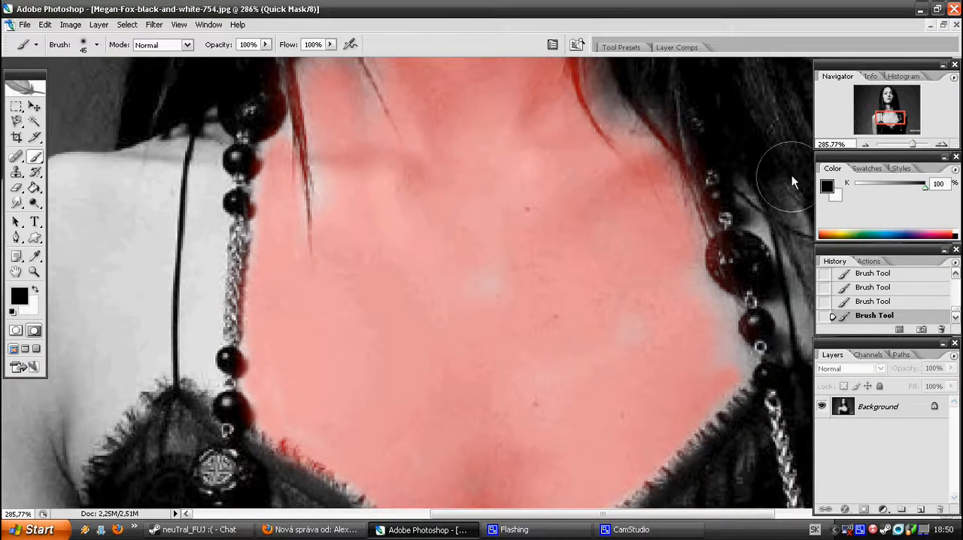
# Mask the fully visible shoulder and arm beside the dress with the 45 px brush
pyautogui.moveTo(894, 127); pyautogui.dragTo(882, 138)
pyautogui.moveTo(323, 488)
pyautogui.mouseDown()
pyautogui.moveTo(315, 368)
pyautogui.moveTo(294, 435)
pyautogui.moveTo(297, 416)
pyautogui.moveTo(349, 487)
pyautogui.moveTo(355, 435)
pyautogui.moveTo(334, 151)
pyautogui.mouseUp()
pyautogui.scroll(2, 319, 368)
pyautogui.moveTo(281, 423); pyautogui.dragTo(274, 215)
pyautogui.scroll(3, 282, 395)
pyautogui.moveTo(281, 399)
pyautogui.mouseDown()
pyautogui.moveTo(275, 277)
pyautogui.moveTo(296, 270)
pyautogui.mouseUp()
pyautogui.scroll(2, 296, 271)
pyautogui.moveTo(258, 365)
pyautogui.mouseDown()
pyautogui.moveTo(288, 180)
pyautogui.moveTo(344, 198)
pyautogui.mouseUp()
pyautogui.scroll(1, 343, 198)
pyautogui.moveTo(333, 408)
pyautogui.mouseDown()
pyautogui.moveTo(366, 287)
pyautogui.moveTo(341, 232)
pyautogui.moveTo(347, 213)
pyautogui.moveTo(296, 256)
pyautogui.moveTo(278, 191)
pyautogui.moveTo(375, 141)
pyautogui.moveTo(446, 130)
pyautogui.moveTo(387, 356)
pyautogui.moveTo(363, 410)
pyautogui.moveTo(484, 260)
pyautogui.mouseUp()
# Reduce the brush to 17 px and mask the strip of skin between the thin dress strap and the bead necklace
pyautogui.click(96, 45)
pyautogui.scroll(1, 96, 185)
pyautogui.click(96, 193)
pyautogui.scroll(1, 516, 311)
pyautogui.scroll(1, 96, 193)
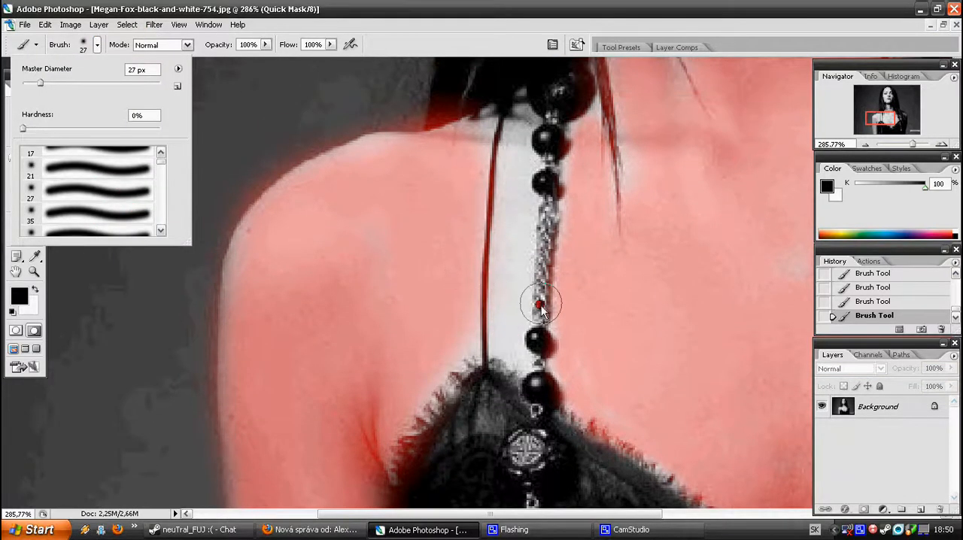
pyautogui.scroll(1, 109, 190)
pyautogui.click(109, 191)
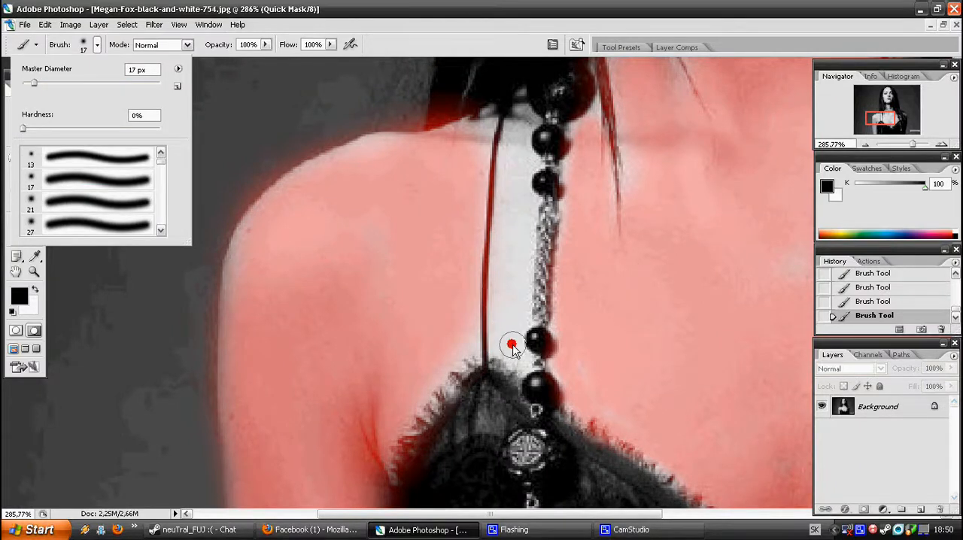
pyautogui.moveTo(502, 353)
pyautogui.mouseDown()
pyautogui.moveTo(496, 261)
pyautogui.moveTo(515, 121)
pyautogui.moveTo(519, 352)
pyautogui.mouseUp()
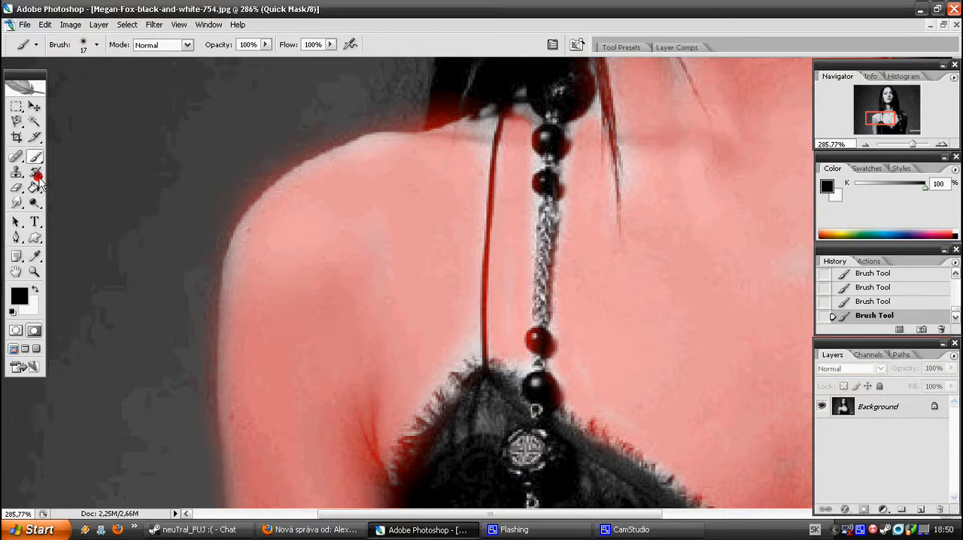
# Switch the foreground colour to white and erase the excess mask from the dress edge beside the arm
pyautogui.click(34, 291)
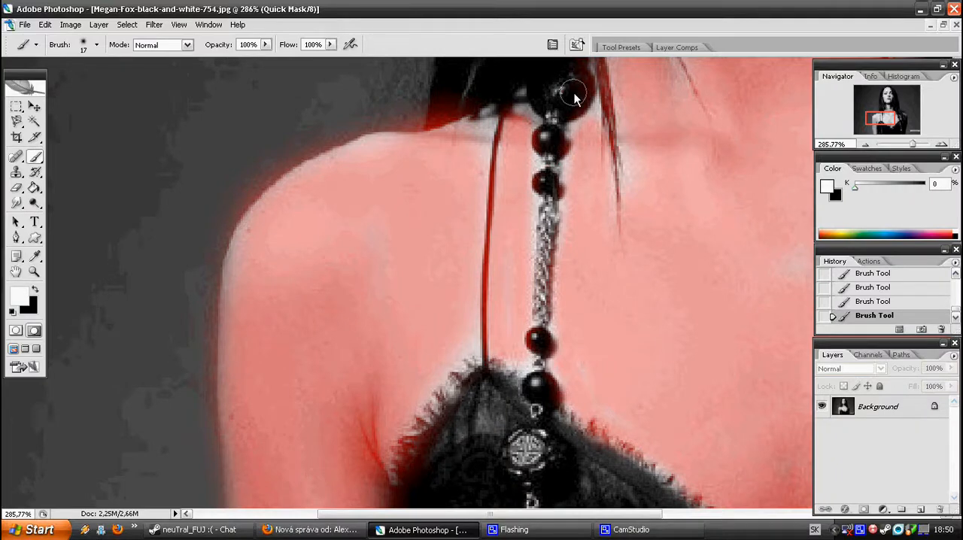
pyautogui.scroll(-8, 426, 350)
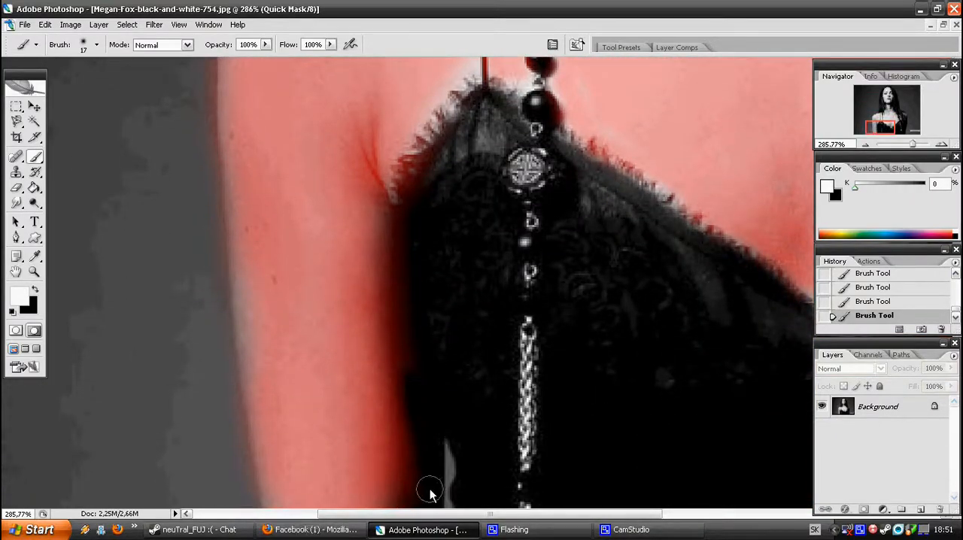
pyautogui.moveTo(401, 274); pyautogui.dragTo(415, 197)
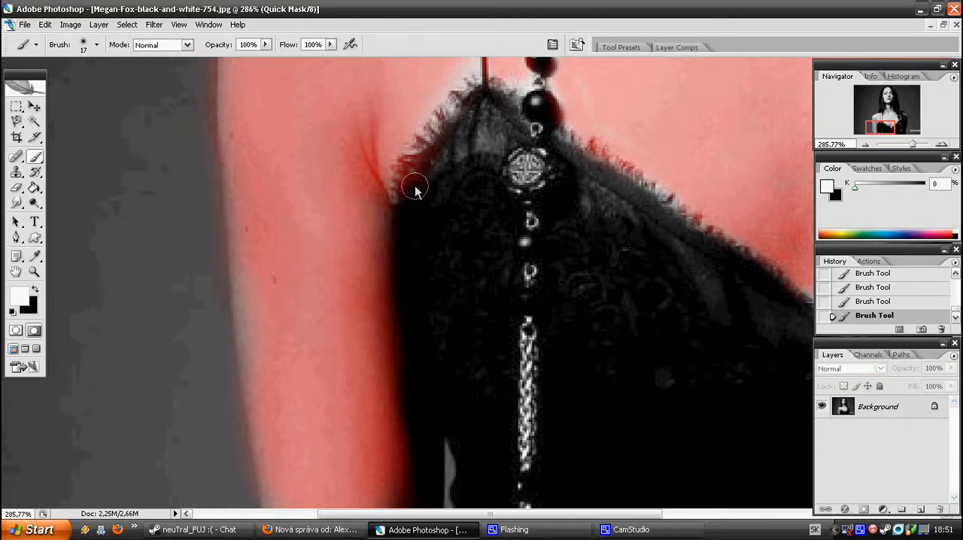
# Switch back to black and mask the opposite shoulder, upper arm and skin showing between the hair strands
pyautogui.moveTo(893, 130); pyautogui.dragTo(919, 121)
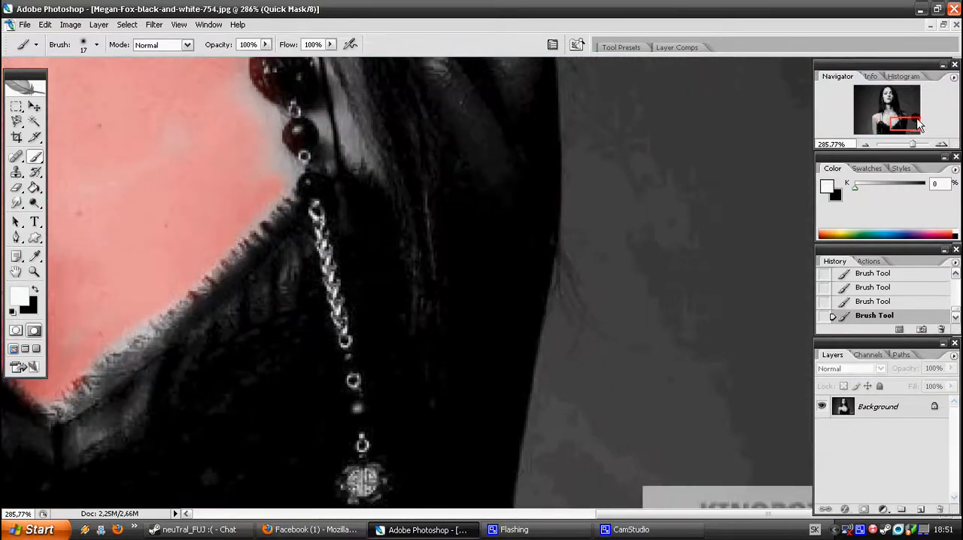
pyautogui.scroll(2, 502, 276)
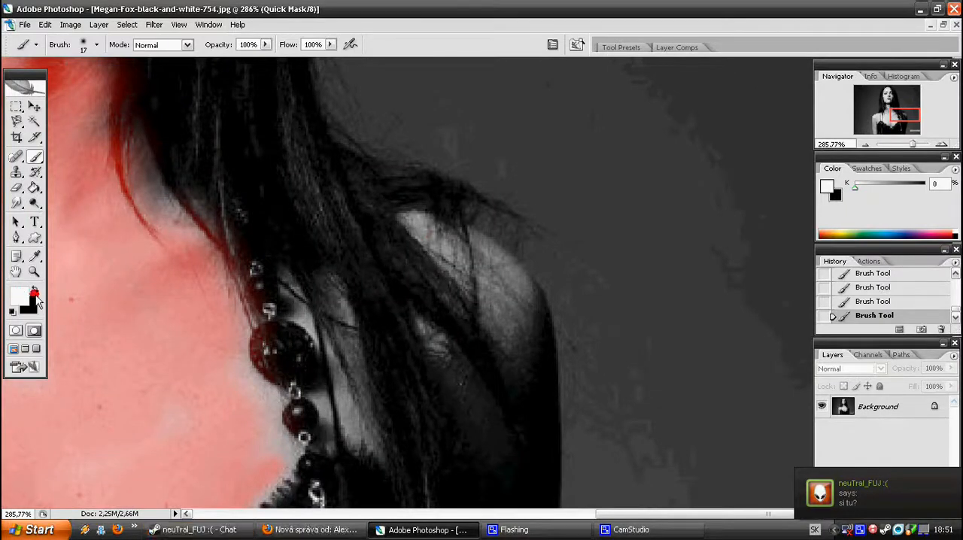
pyautogui.click(34, 290)
pyautogui.moveTo(447, 255)
pyautogui.mouseDown()
pyautogui.moveTo(522, 360)
pyautogui.moveTo(517, 324)
pyautogui.moveTo(467, 246)
pyautogui.moveTo(531, 307)
pyautogui.mouseUp()
pyautogui.scroll(-2, 490, 389)
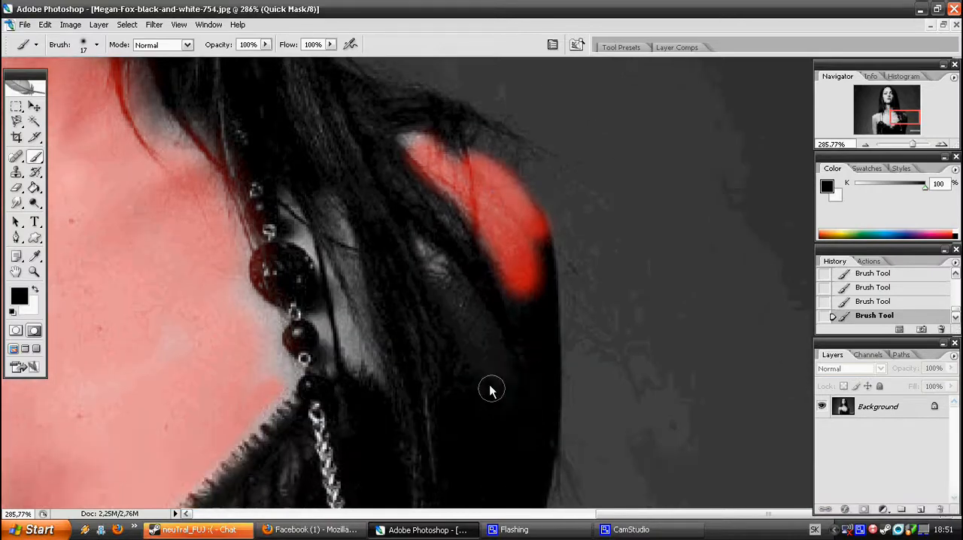
pyautogui.moveTo(460, 296); pyautogui.dragTo(502, 388)
pyautogui.moveTo(529, 301); pyautogui.dragTo(536, 367)
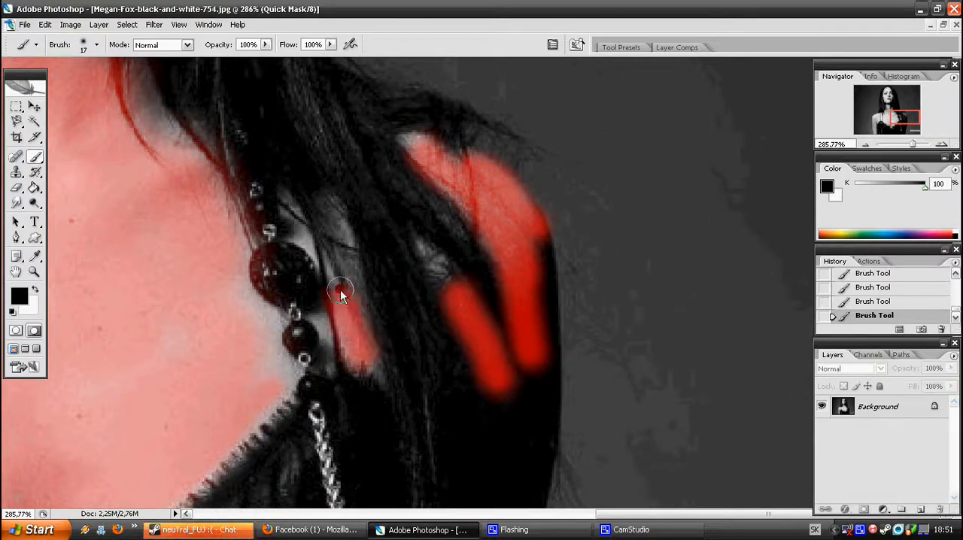
pyautogui.moveTo(912, 144); pyautogui.dragTo(903, 145)
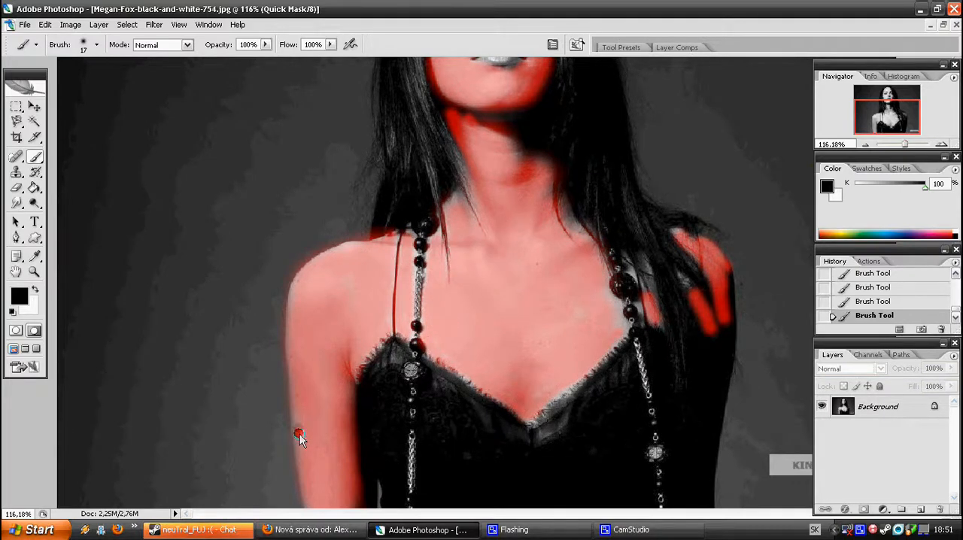
# Exit Quick Mask mode to turn the painted skin mask into a selection, and activate the Rectangular Marquee tool
pyautogui.scroll(4, 300, 430)
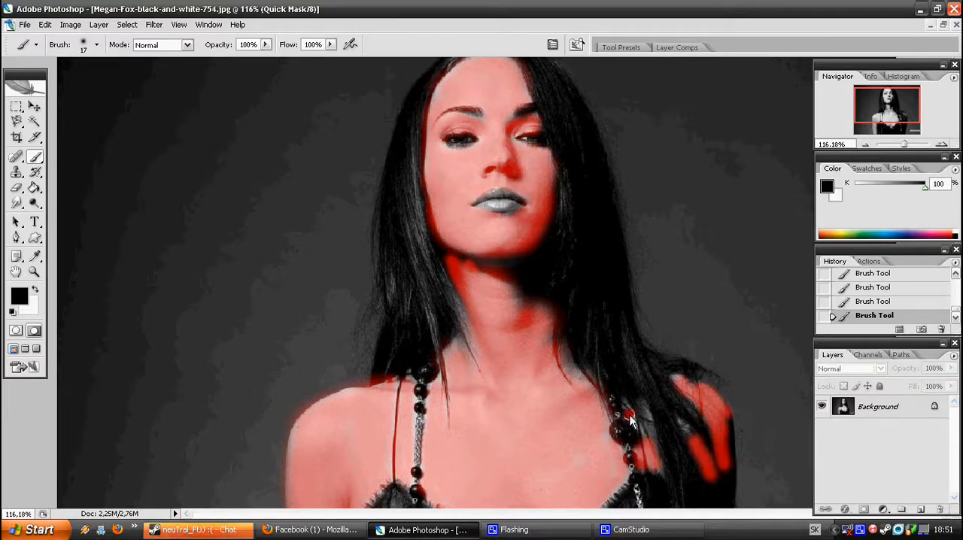
pyautogui.click(631, 530)
pyautogui.click(299, 175)
pyautogui.scroll(1, 511, 323)
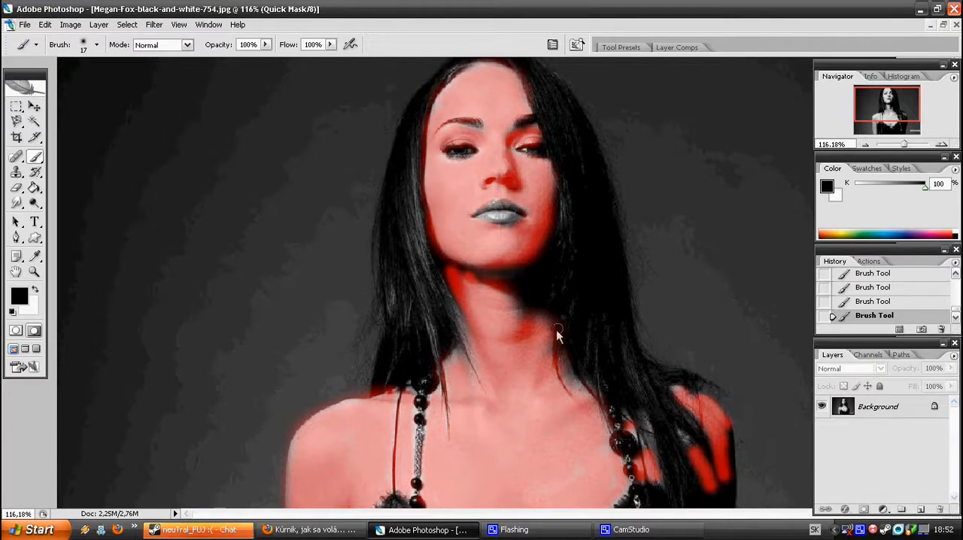
pyautogui.click(18, 108)
pyautogui.scroll(1, 22, 111)
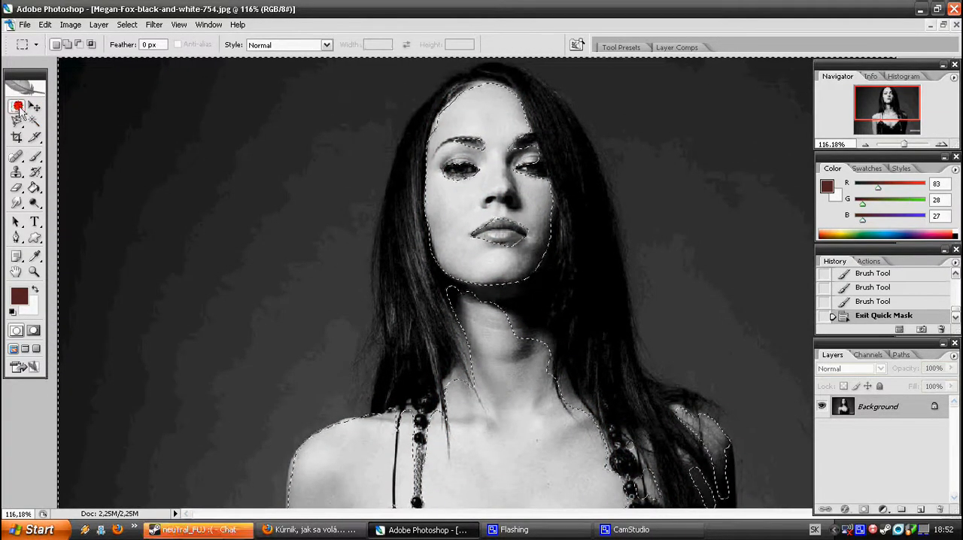
# Feather the selection with a radius of 10 pixels and invert it so that the skin areas are selected
pyautogui.rightClick(184, 115)
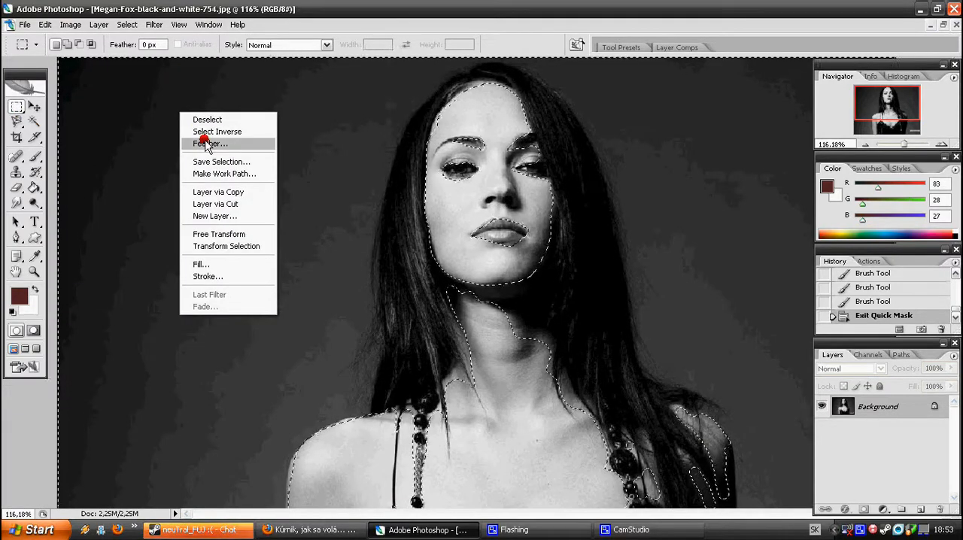
pyautogui.click(210, 143)
pyautogui.click(462, 187)
pyautogui.write('10')
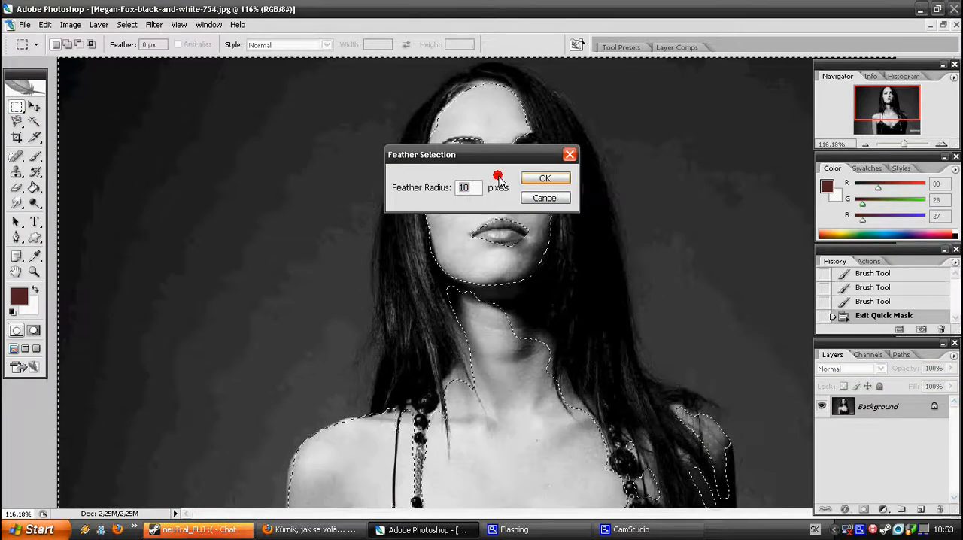
pyautogui.click(540, 179)
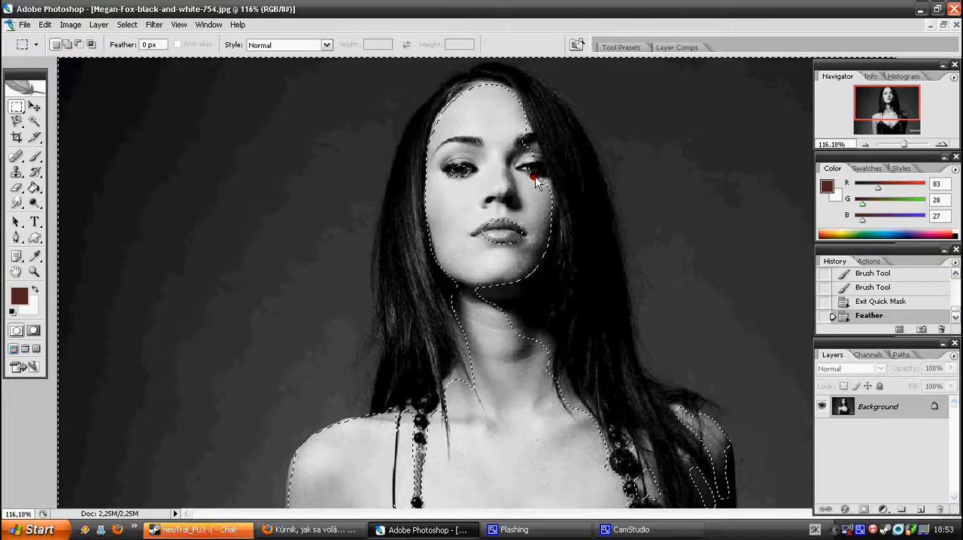
pyautogui.hotkey('ctrl', 'z')
pyautogui.hotkey('ctrl', 'z')
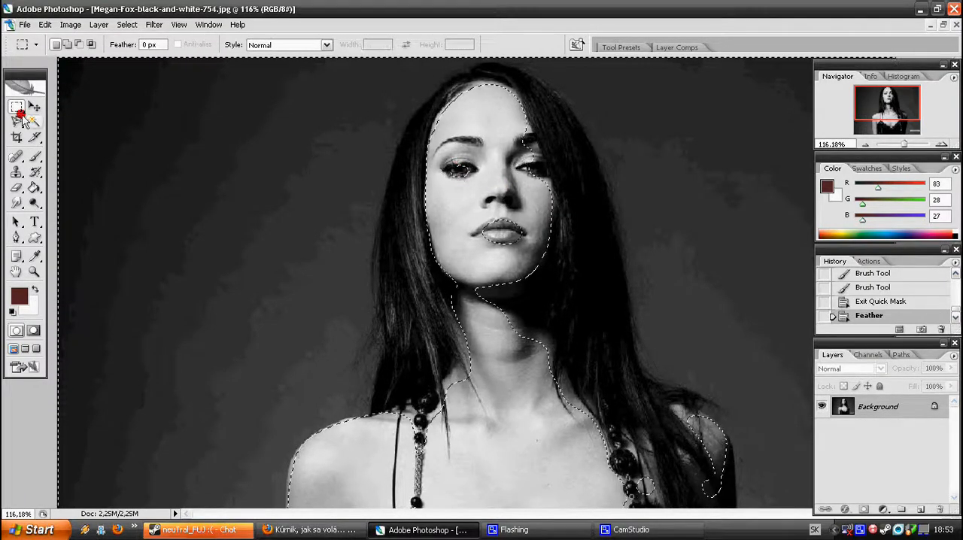
pyautogui.rightClick(233, 140)
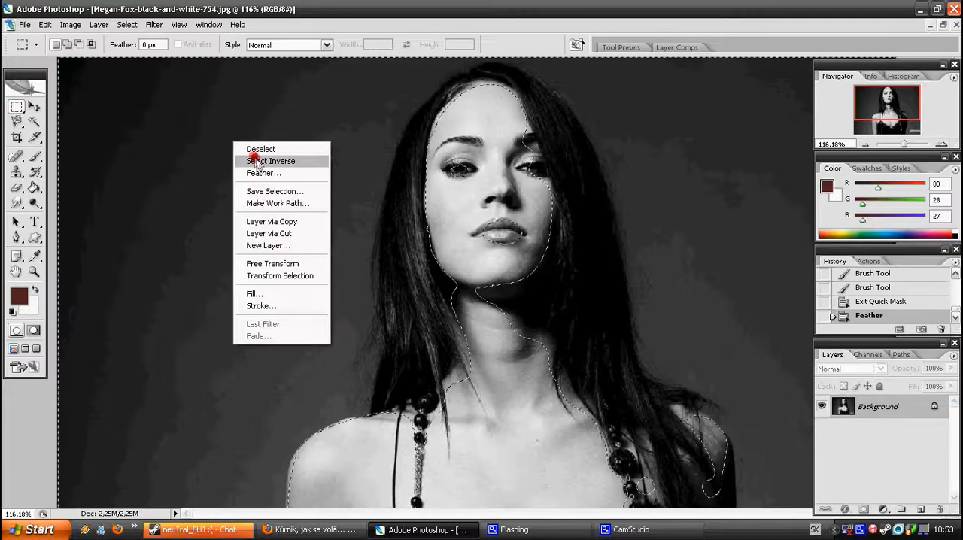
pyautogui.click(254, 160)
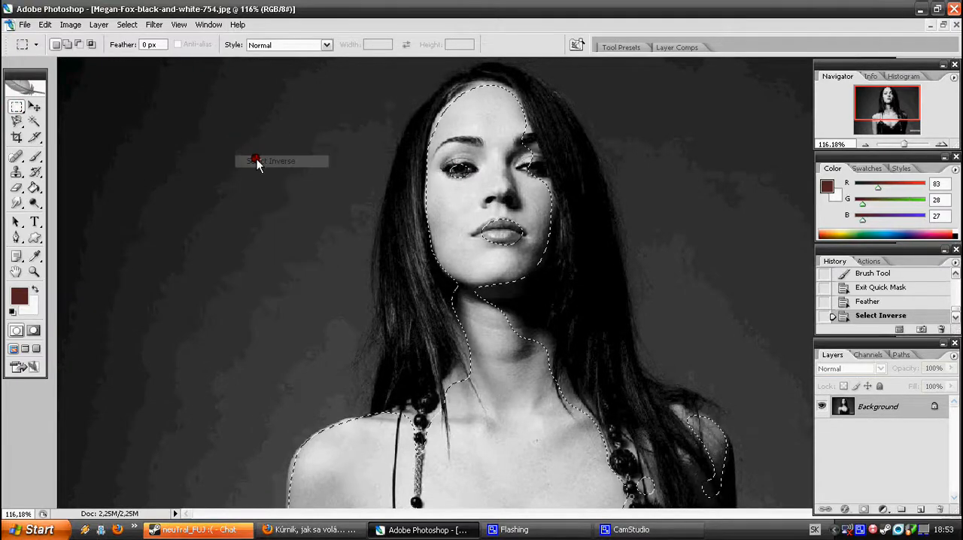
# Tint the selected skin using Color Balance with midtone levels of +77, +6 and -40, and deselect
pyautogui.click(70, 24)
pyautogui.moveTo(97, 58)
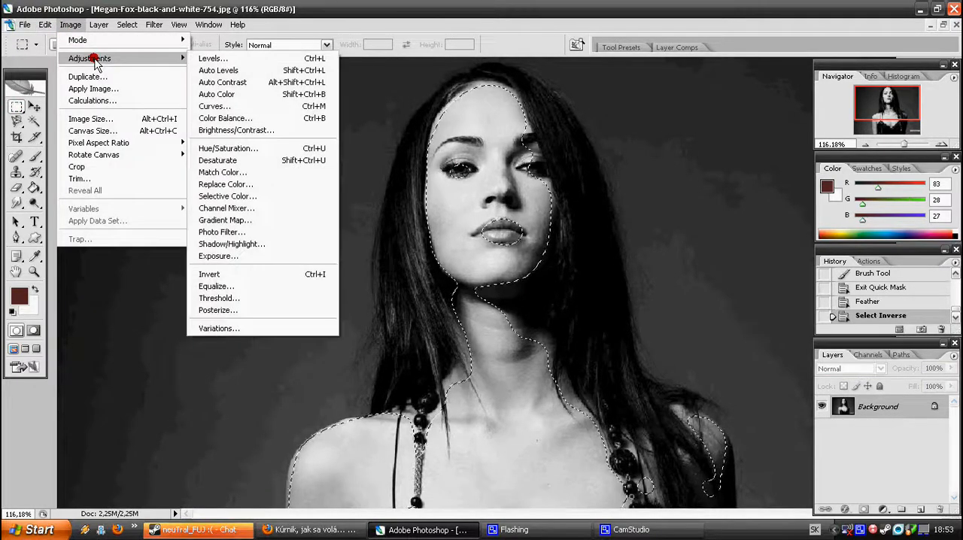
pyautogui.click(245, 118)
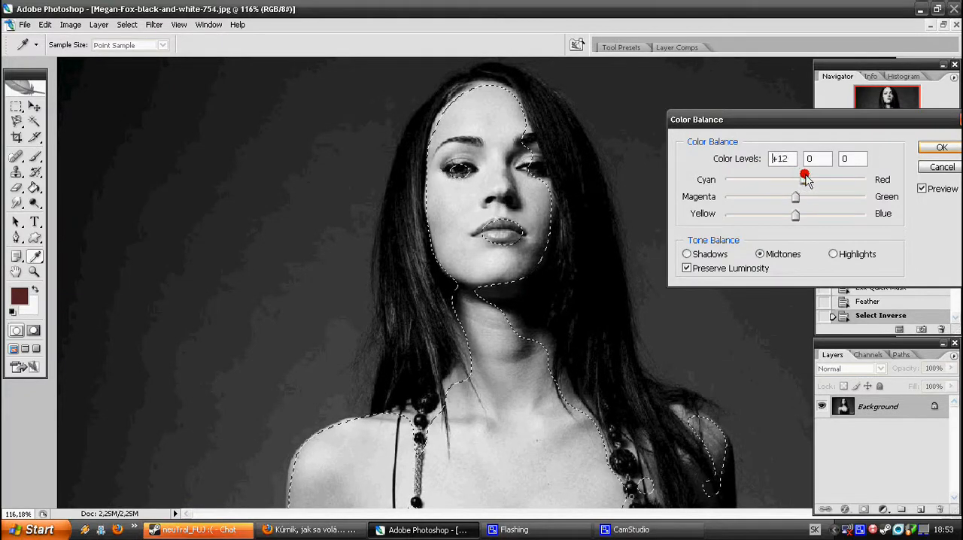
pyautogui.moveTo(822, 186); pyautogui.dragTo(832, 186)
pyautogui.moveTo(844, 188); pyautogui.dragTo(852, 193)
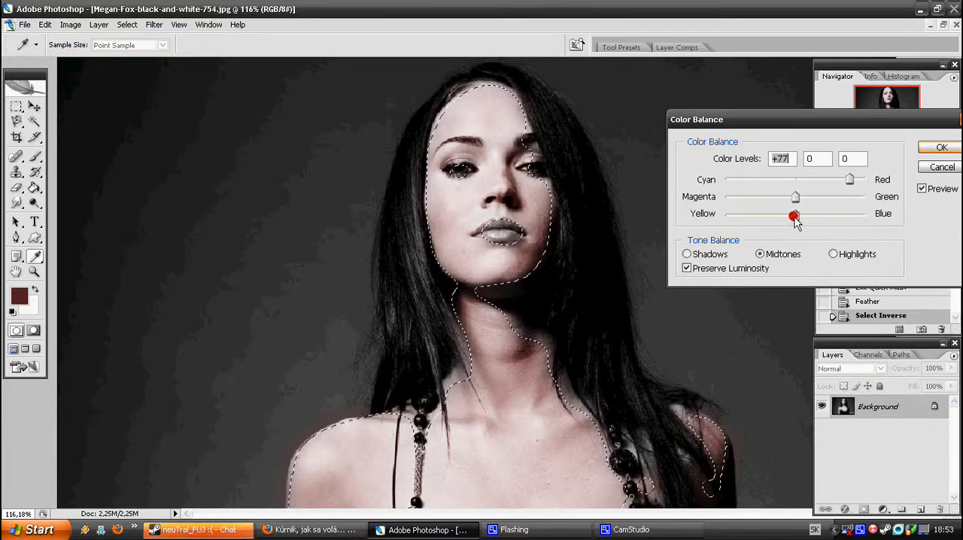
pyautogui.moveTo(795, 197); pyautogui.dragTo(806, 208)
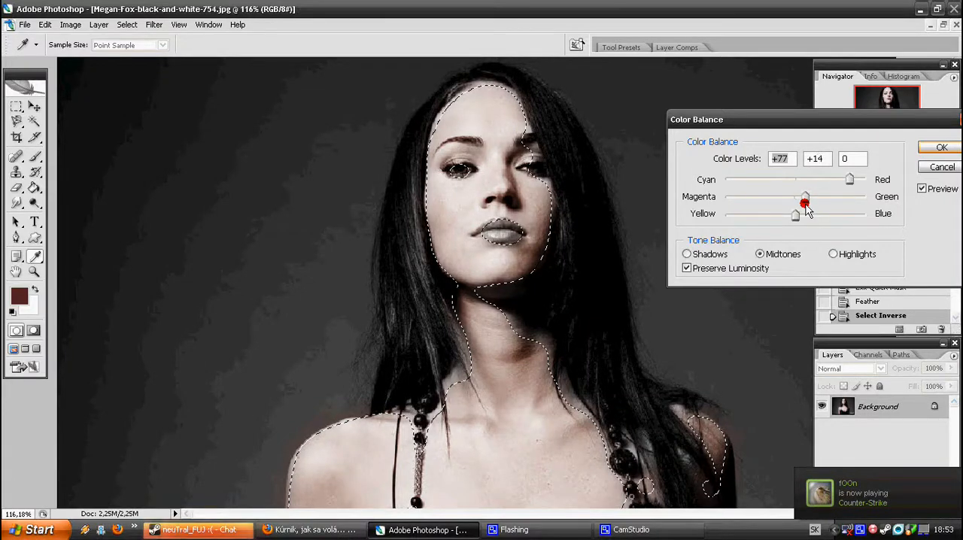
pyautogui.moveTo(800, 205); pyautogui.dragTo(767, 216)
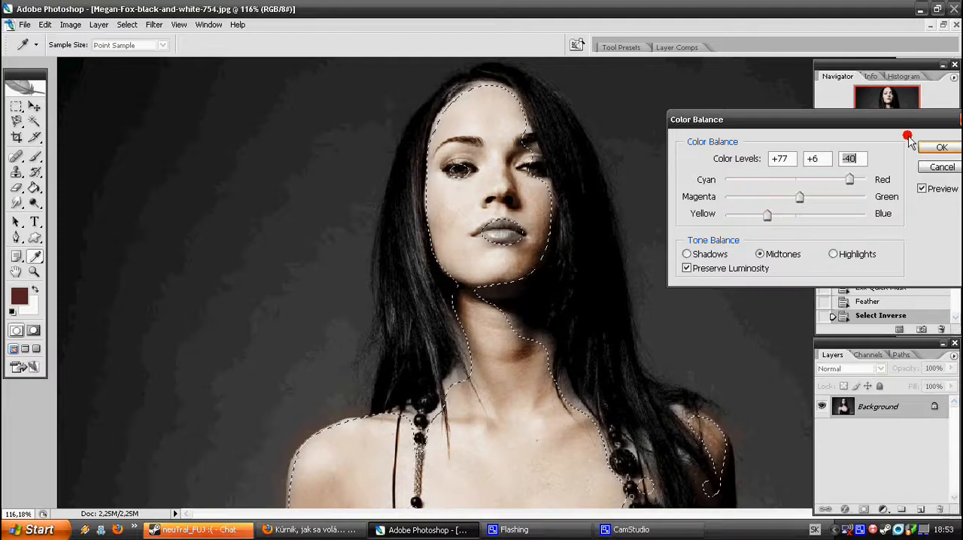
pyautogui.click(940, 147)
pyautogui.press('m')
pyautogui.rightClick(500, 200)
pyautogui.click(504, 203)
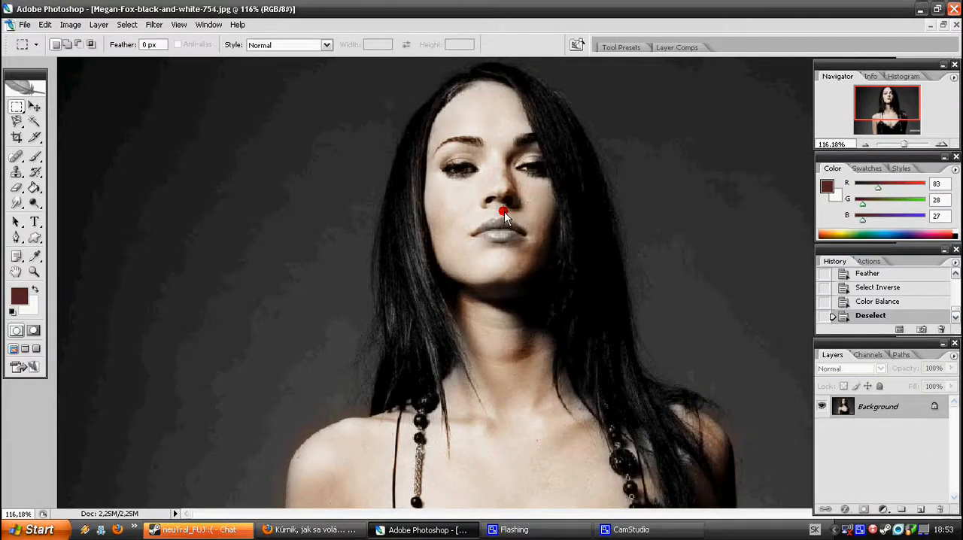
# Enter Quick Mask mode and mask the dress fabric between the fully visible arm and the necklace with the 17 px brush
pyautogui.scroll(-5, 513, 238)
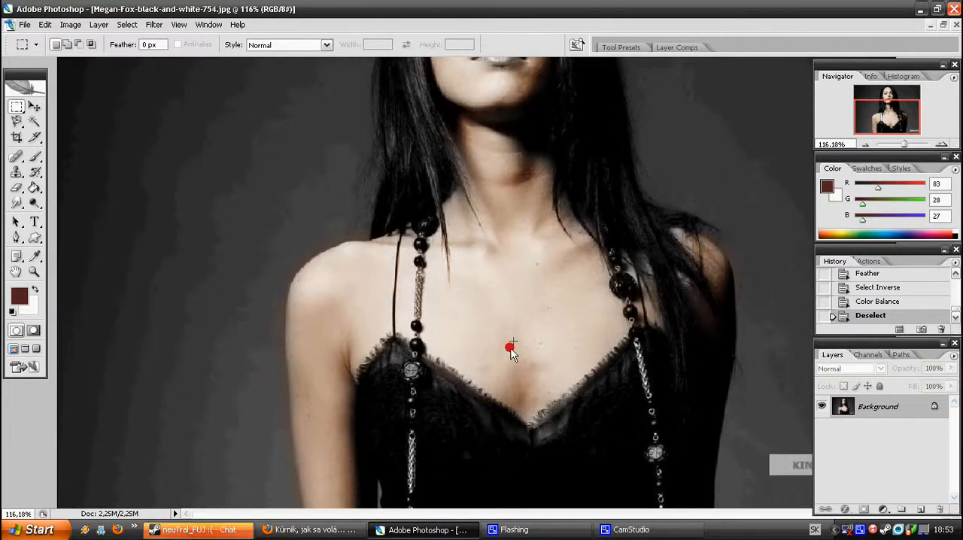
pyautogui.scroll(4, 478, 376)
pyautogui.scroll(-2, 469, 253)
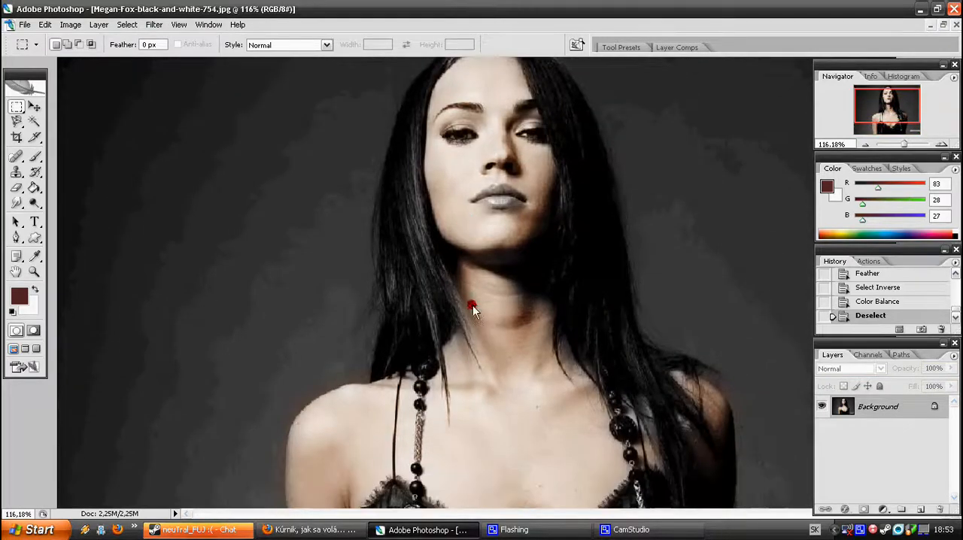
pyautogui.scroll(-2, 483, 324)
pyautogui.press('q')
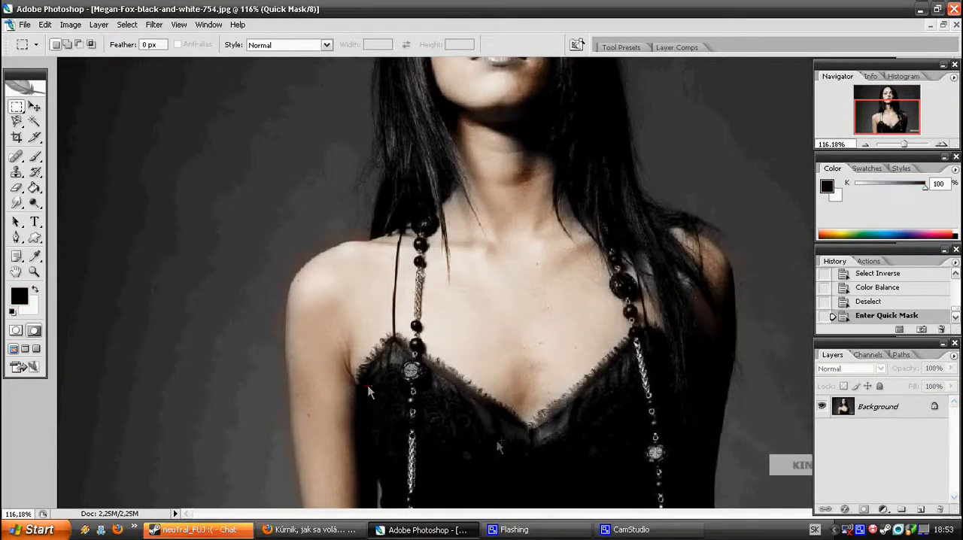
pyautogui.click(34, 157)
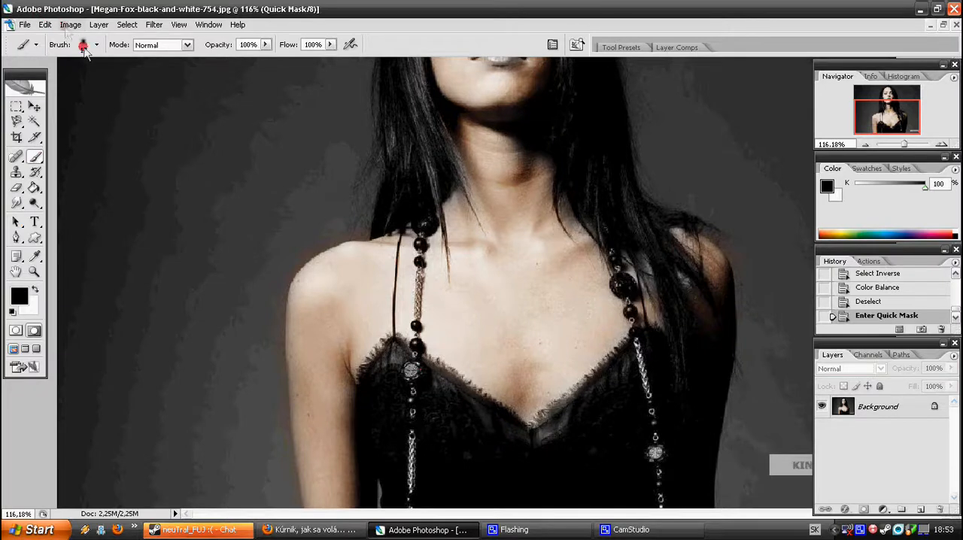
pyautogui.moveTo(374, 510); pyautogui.dragTo(366, 485)
pyautogui.moveTo(384, 350); pyautogui.dragTo(386, 349)
pyautogui.moveTo(904, 140)
pyautogui.mouseDown()
pyautogui.moveTo(914, 143)
pyautogui.moveTo(884, 131)
pyautogui.mouseUp()
pyautogui.click(887, 120)
pyautogui.moveTo(342, 481)
pyautogui.mouseDown()
pyautogui.moveTo(326, 376)
pyautogui.moveTo(314, 418)
pyautogui.mouseUp()
pyautogui.moveTo(338, 510)
pyautogui.mouseDown()
pyautogui.moveTo(362, 494)
pyautogui.moveTo(367, 476)
pyautogui.moveTo(366, 376)
pyautogui.moveTo(341, 427)
pyautogui.moveTo(329, 307)
pyautogui.moveTo(307, 295)
pyautogui.moveTo(312, 321)
pyautogui.moveTo(314, 216)
pyautogui.moveTo(295, 140)
pyautogui.moveTo(280, 130)
pyautogui.moveTo(286, 117)
pyautogui.moveTo(331, 206)
pyautogui.moveTo(340, 336)
pyautogui.mouseUp()
pyautogui.moveTo(353, 276); pyautogui.dragTo(369, 170)
pyautogui.scroll(3, 351, 237)
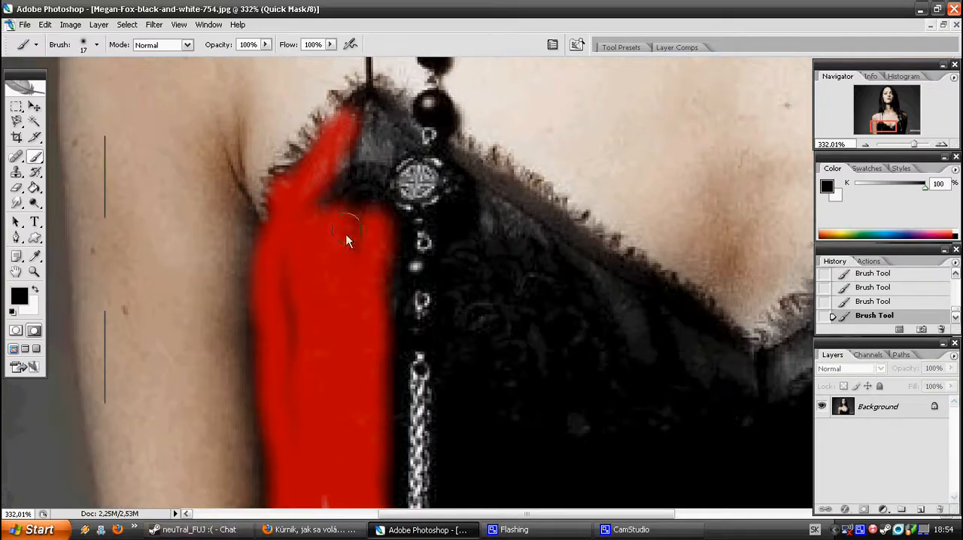
# Extend the dress mask up to the lace peak below the strap and across to the edge of the necklace chain
pyautogui.moveTo(322, 243)
pyautogui.mouseDown()
pyautogui.moveTo(355, 164)
pyautogui.moveTo(349, 263)
pyautogui.mouseUp()
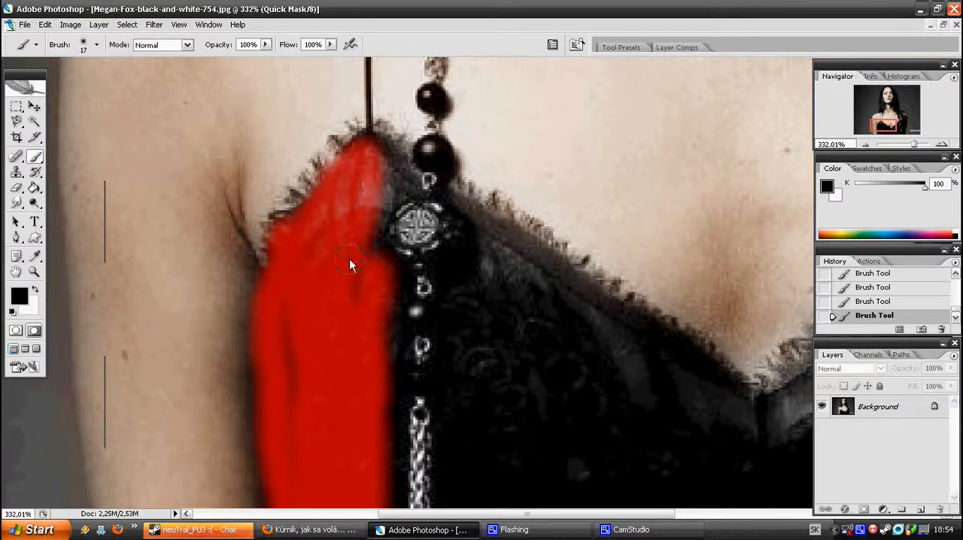
pyautogui.moveTo(389, 173); pyautogui.dragTo(380, 161)
pyautogui.moveTo(375, 376); pyautogui.dragTo(379, 458)
pyautogui.scroll(-3, 376, 502)
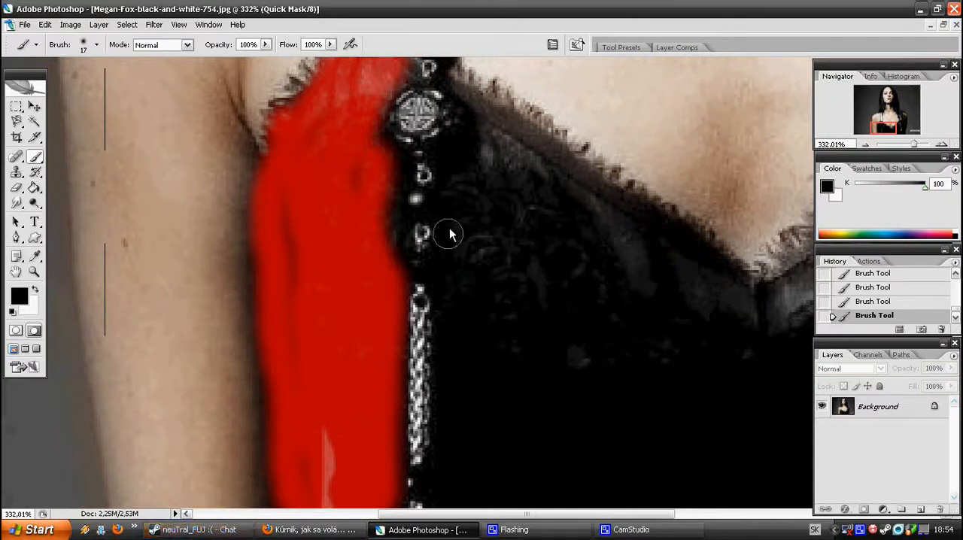
# Mask the dress along the inner side of the first necklace chain, starting from the lace edge, without covering the beads
pyautogui.moveTo(483, 106)
pyautogui.mouseDown()
pyautogui.moveTo(481, 168)
pyautogui.moveTo(462, 201)
pyautogui.moveTo(451, 327)
pyautogui.moveTo(461, 471)
pyautogui.moveTo(459, 452)
pyautogui.mouseUp()
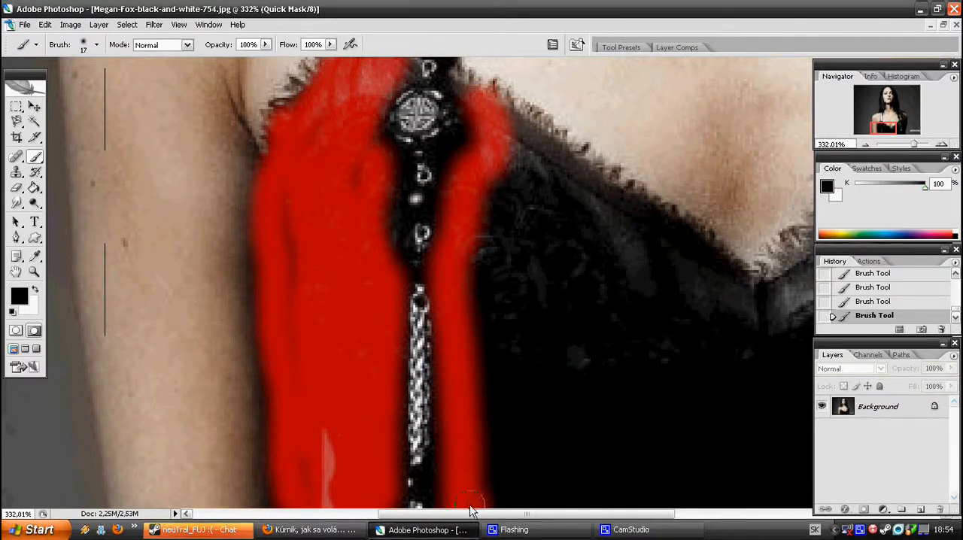
pyautogui.moveTo(470, 510); pyautogui.dragTo(614, 492)
pyautogui.moveTo(852, 142); pyautogui.dragTo(860, 142)
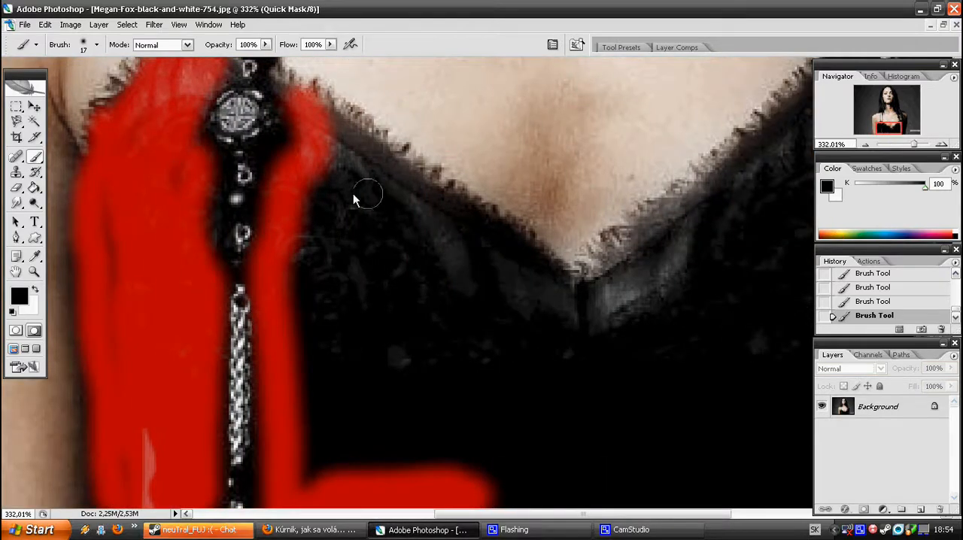
pyautogui.moveTo(325, 141)
pyautogui.mouseDown()
pyautogui.moveTo(384, 200)
pyautogui.moveTo(373, 418)
pyautogui.moveTo(331, 381)
pyautogui.moveTo(302, 401)
pyautogui.mouseUp()
# Enlarge the brush to 27 px and fill the middle of the dress with mask along the lace down to the V of the neckline
pyautogui.click(96, 45)
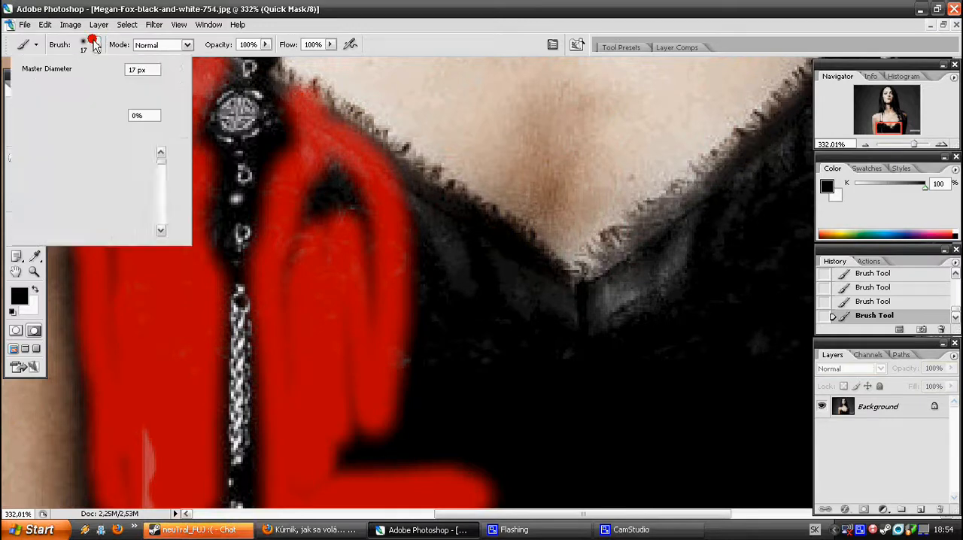
pyautogui.click(81, 195)
pyautogui.moveTo(450, 428)
pyautogui.mouseDown()
pyautogui.moveTo(384, 450)
pyautogui.moveTo(359, 428)
pyautogui.mouseUp()
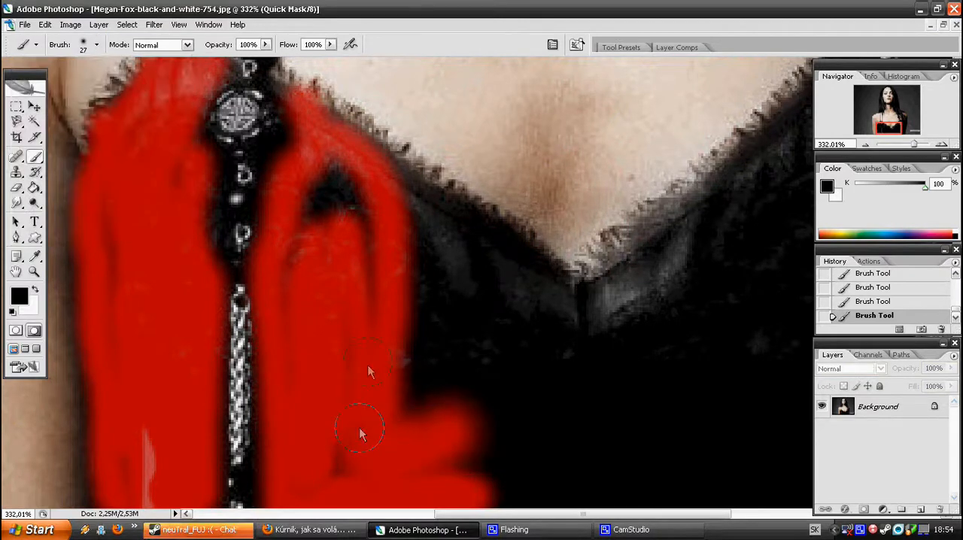
pyautogui.moveTo(328, 223)
pyautogui.mouseDown()
pyautogui.moveTo(357, 259)
pyautogui.moveTo(378, 328)
pyautogui.moveTo(579, 486)
pyautogui.moveTo(529, 511)
pyautogui.moveTo(391, 243)
pyautogui.moveTo(415, 216)
pyautogui.moveTo(406, 203)
pyautogui.moveTo(642, 396)
pyautogui.moveTo(636, 429)
pyautogui.mouseUp()
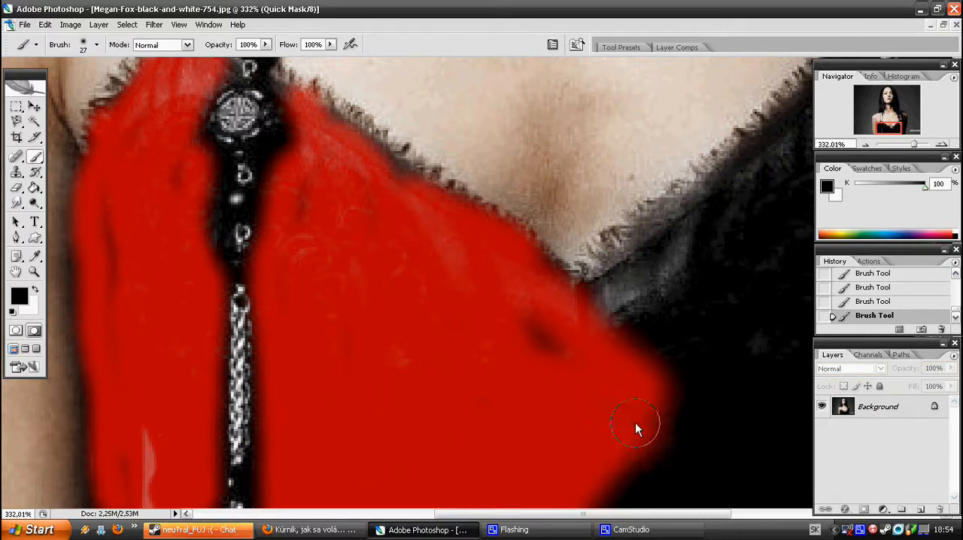
pyautogui.moveTo(544, 343)
pyautogui.mouseDown()
pyautogui.moveTo(658, 511)
pyautogui.moveTo(786, 368)
pyautogui.mouseUp()
# Mask the other half of the bodice from the V of the neckline up along the lace and across to the second necklace chain
pyautogui.moveTo(883, 131); pyautogui.dragTo(897, 135)
pyautogui.moveTo(177, 391)
pyautogui.mouseDown()
pyautogui.moveTo(195, 314)
pyautogui.moveTo(227, 287)
pyautogui.moveTo(193, 280)
pyautogui.mouseUp()
pyautogui.moveTo(282, 218)
pyautogui.mouseDown()
pyautogui.moveTo(279, 308)
pyautogui.moveTo(251, 388)
pyautogui.moveTo(354, 296)
pyautogui.moveTo(393, 238)
pyautogui.moveTo(387, 506)
pyautogui.mouseUp()
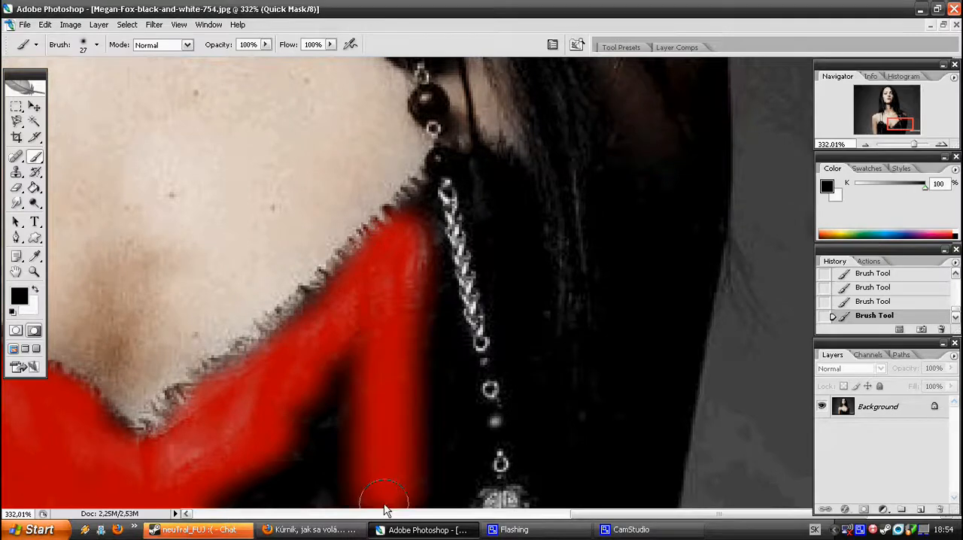
pyautogui.scroll(-2, 386, 501)
pyautogui.moveTo(304, 322)
pyautogui.mouseDown()
pyautogui.moveTo(219, 379)
pyautogui.moveTo(361, 322)
pyautogui.moveTo(364, 391)
pyautogui.mouseUp()
pyautogui.moveTo(353, 506)
pyautogui.mouseDown()
pyautogui.moveTo(425, 461)
pyautogui.moveTo(435, 531)
pyautogui.moveTo(452, 474)
pyautogui.moveTo(427, 380)
pyautogui.moveTo(440, 324)
pyautogui.mouseUp()
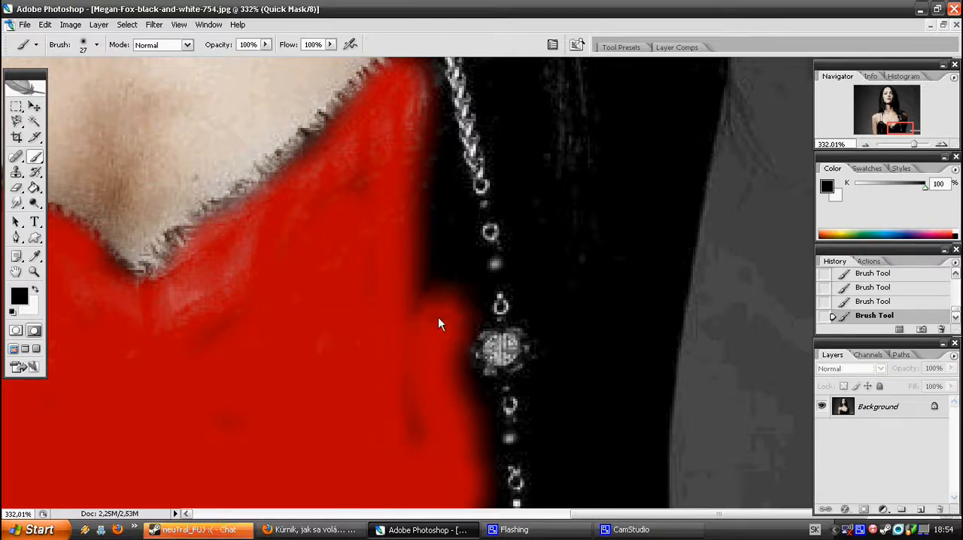
pyautogui.moveTo(438, 248); pyautogui.dragTo(414, 132)
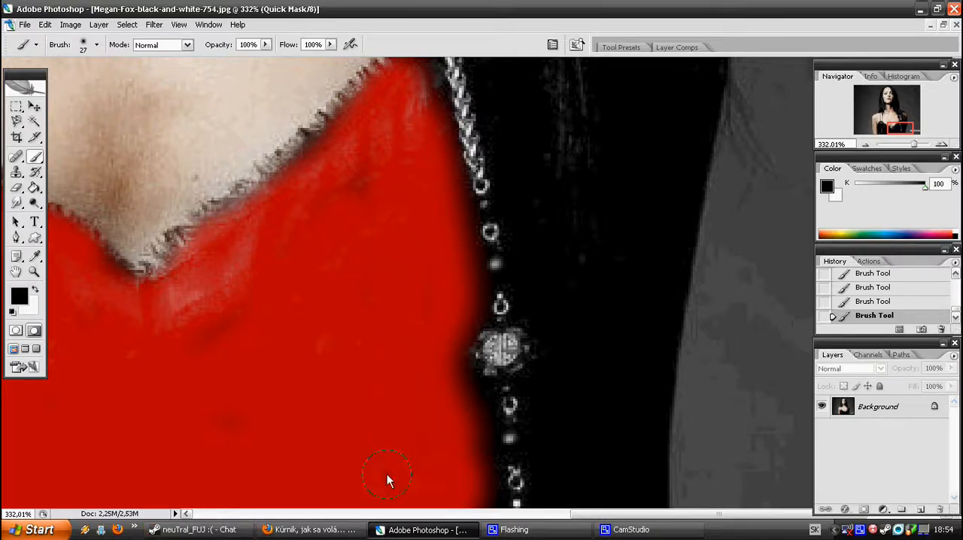
# Reduce the brush to 17 px and mask a strip of the dress along the outer side of the second necklace chain
pyautogui.scroll(5, 388, 360)
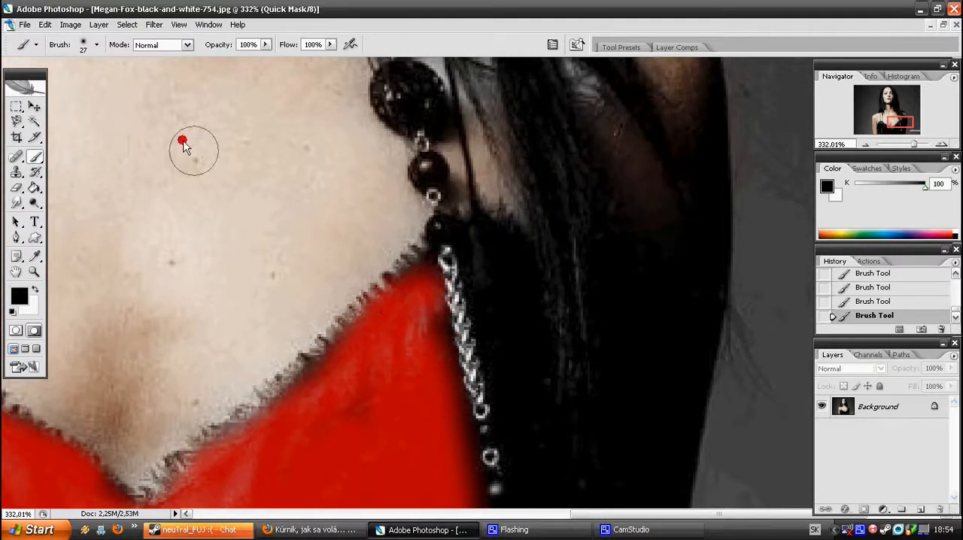
pyautogui.click(96, 44)
pyautogui.click(100, 179)
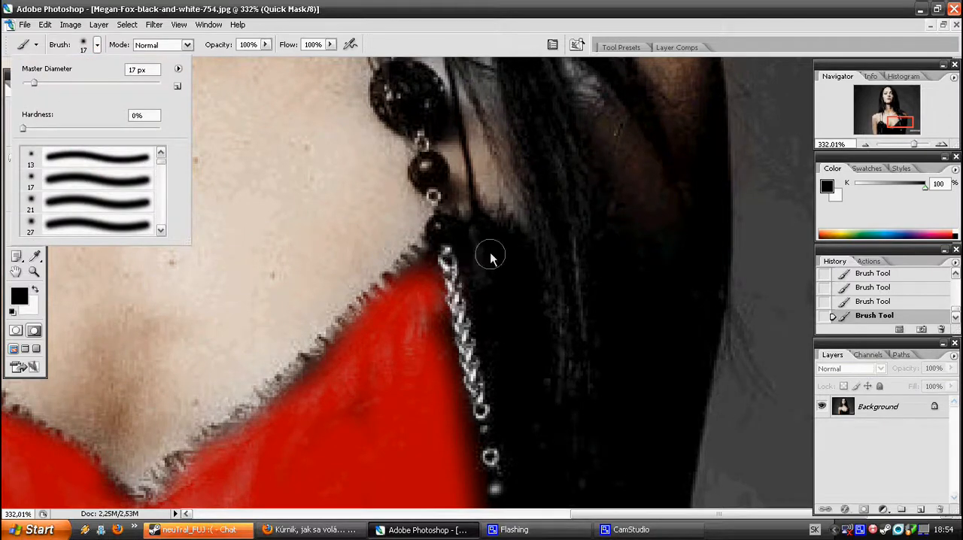
pyautogui.moveTo(486, 245); pyautogui.dragTo(497, 329)
pyautogui.scroll(-3, 513, 297)
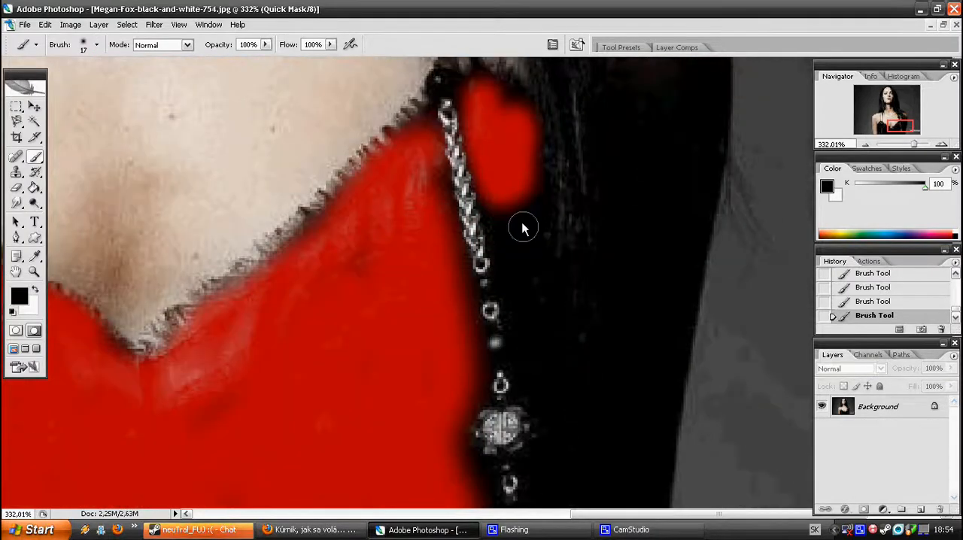
pyautogui.moveTo(509, 205)
pyautogui.mouseDown()
pyautogui.moveTo(531, 364)
pyautogui.moveTo(568, 417)
pyautogui.mouseUp()
pyautogui.scroll(-2, 572, 452)
pyautogui.moveTo(551, 507); pyautogui.dragTo(570, 326)
pyautogui.scroll(4, 577, 369)
pyautogui.scroll(-2, 566, 407)
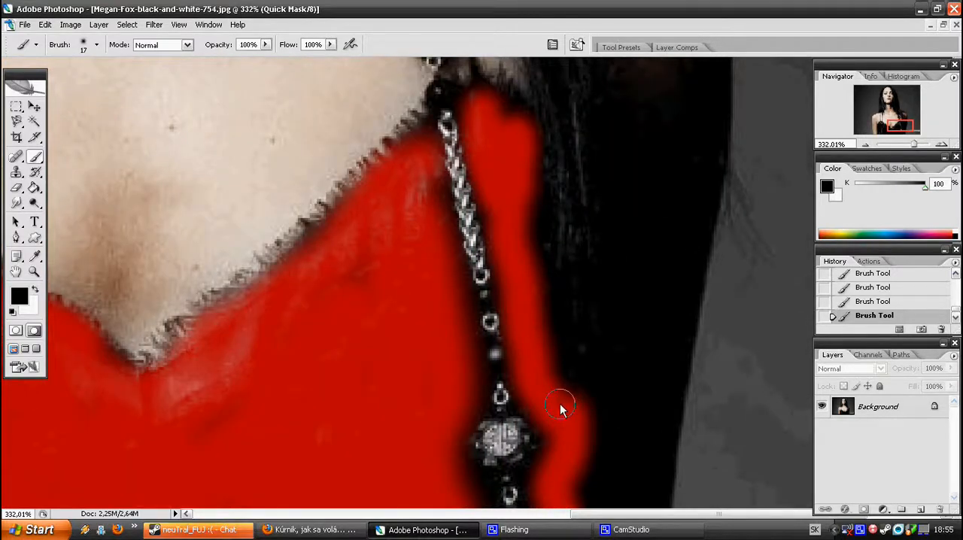
pyautogui.moveTo(913, 148); pyautogui.dragTo(896, 155)
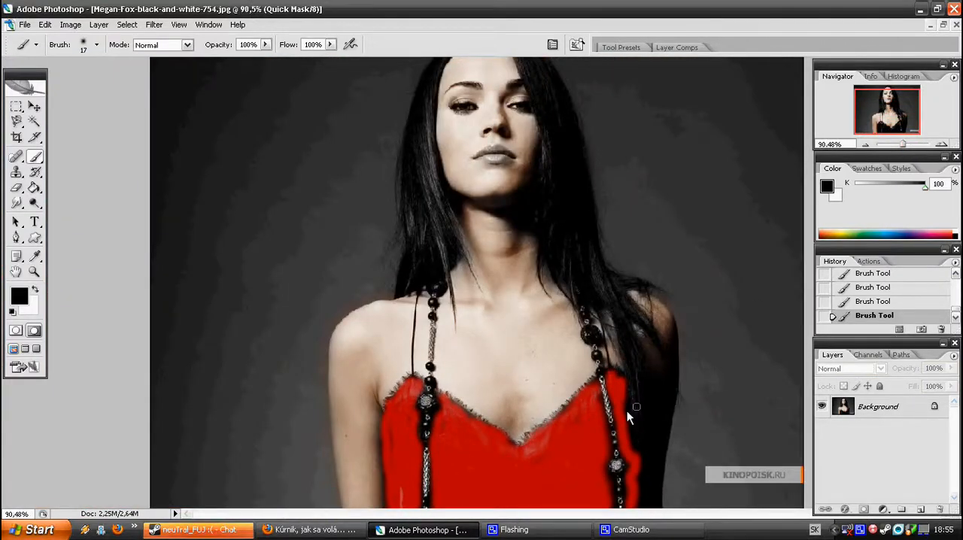
# Turn the painted dress mask into a selection, feather it by 10 pixels and invert it to select the dress
pyautogui.press('q')
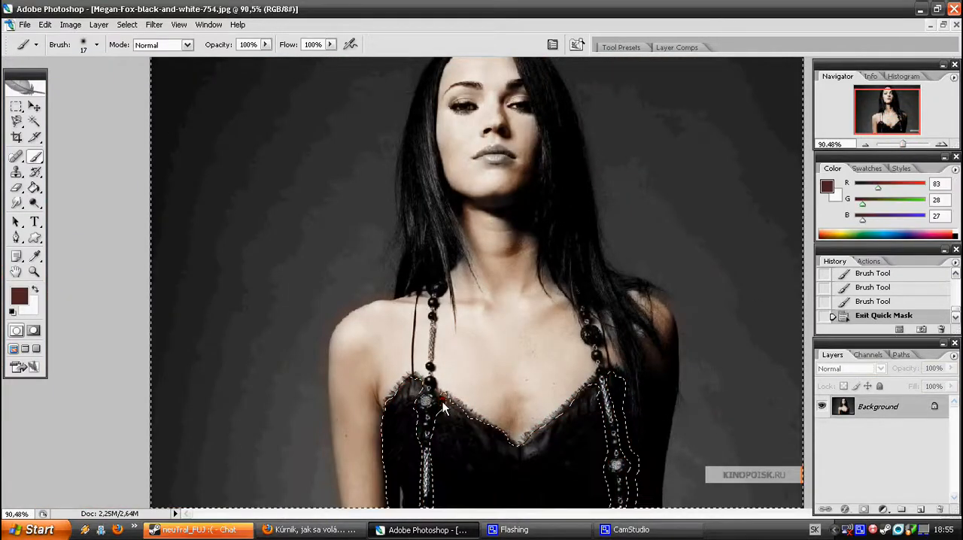
pyautogui.click(15, 106)
pyautogui.rightClick(273, 157)
pyautogui.click(286, 185)
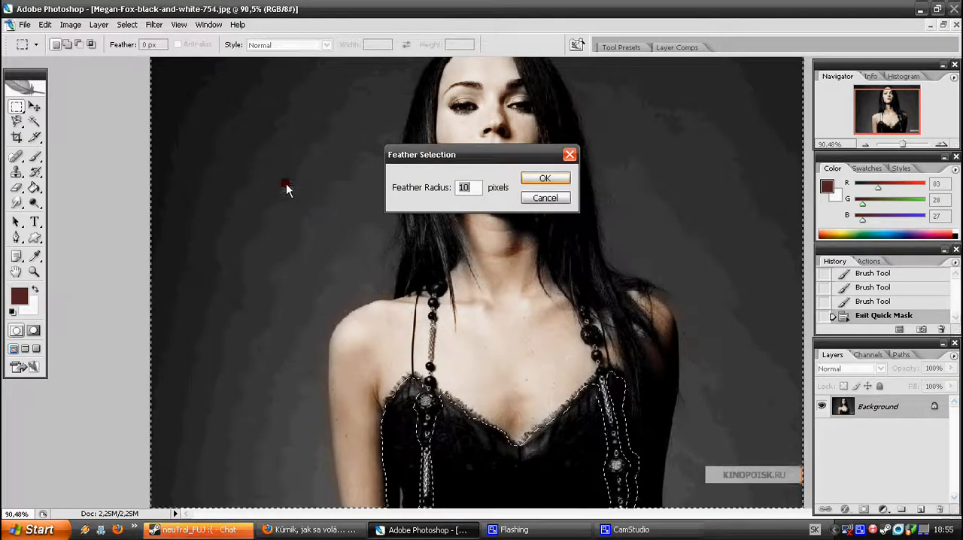
pyautogui.click(531, 179)
pyautogui.rightClick(285, 183)
pyautogui.click(308, 198)
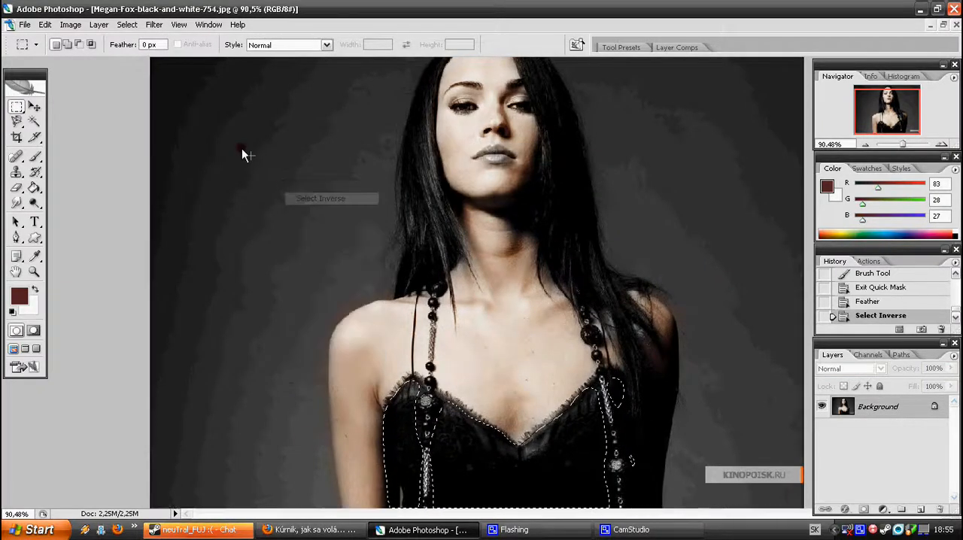
# Tint the dress purple with Color Balance midtone levels of +53, -88 and +16, and deselect it
pyautogui.click(66, 26)
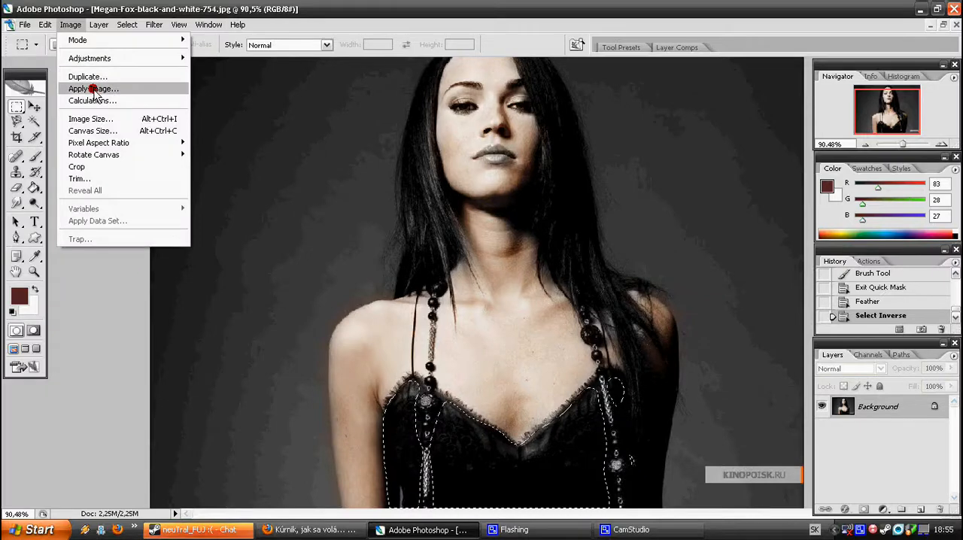
pyautogui.moveTo(83, 58)
pyautogui.click(294, 122)
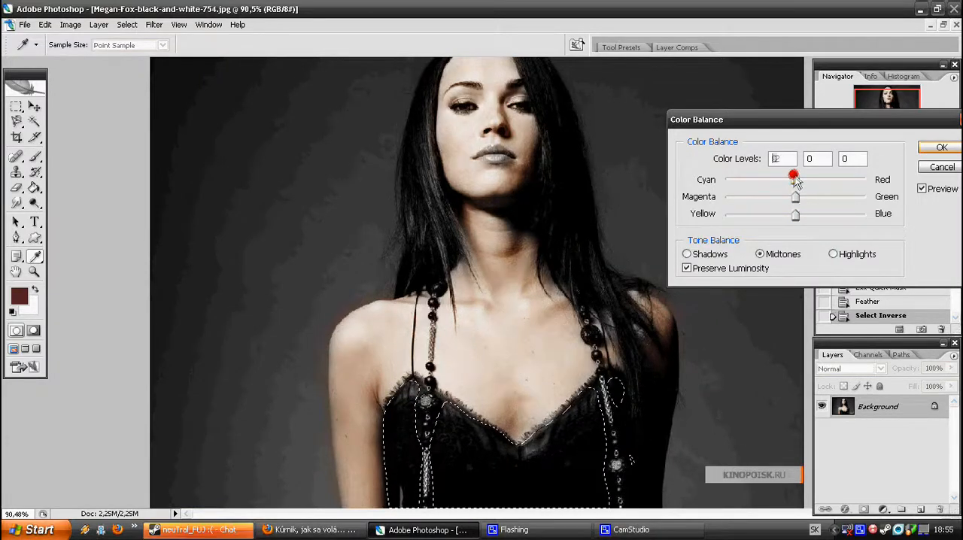
pyautogui.moveTo(832, 177); pyautogui.dragTo(834, 179)
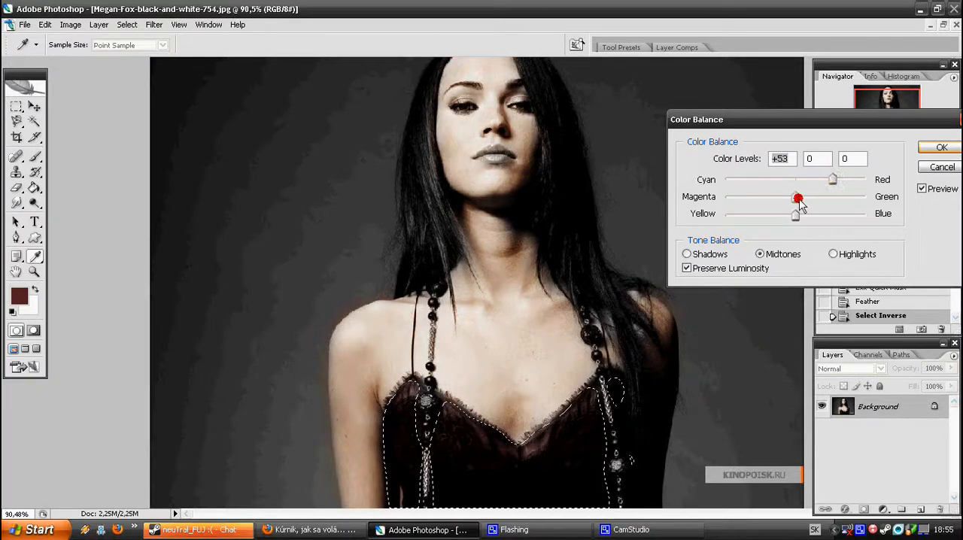
pyautogui.moveTo(795, 200); pyautogui.dragTo(731, 209)
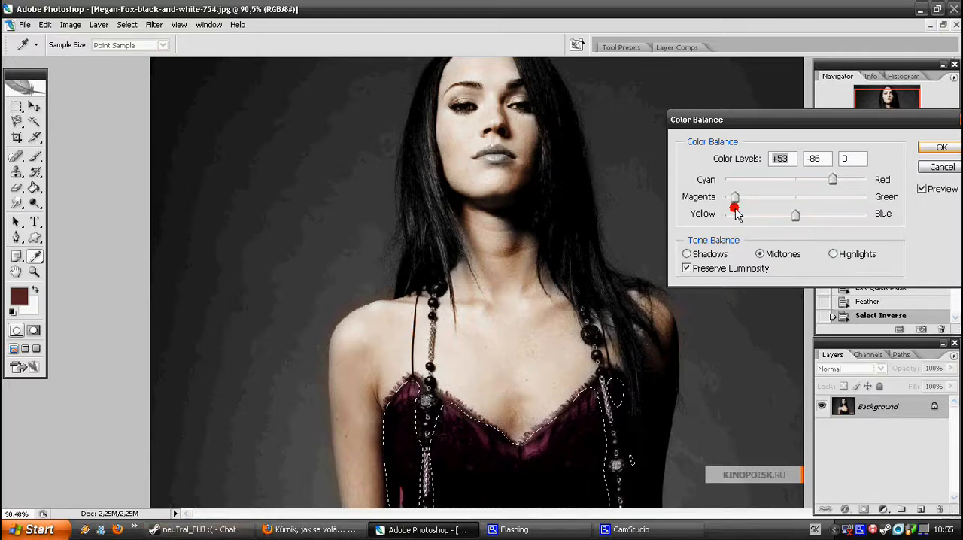
pyautogui.moveTo(795, 216); pyautogui.dragTo(806, 224)
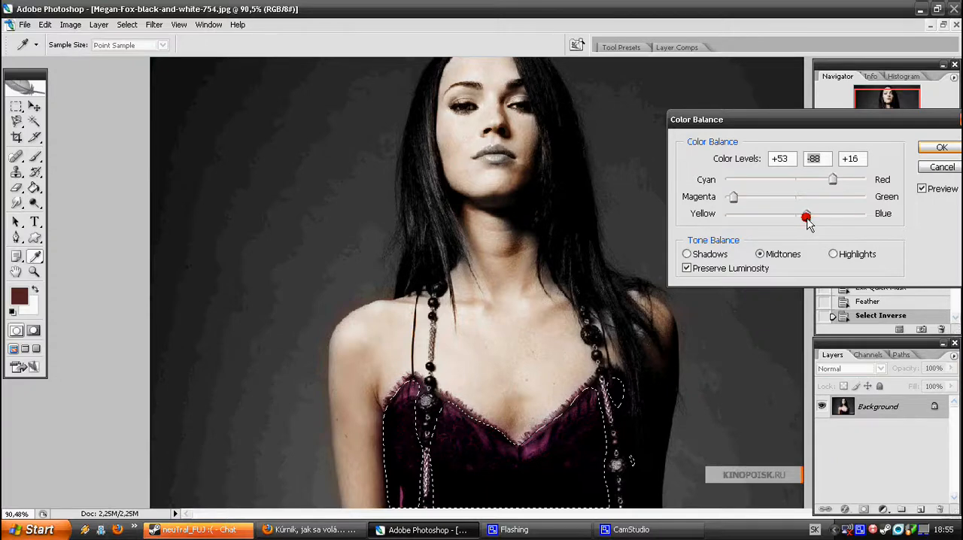
pyautogui.moveTo(808, 221); pyautogui.dragTo(809, 222)
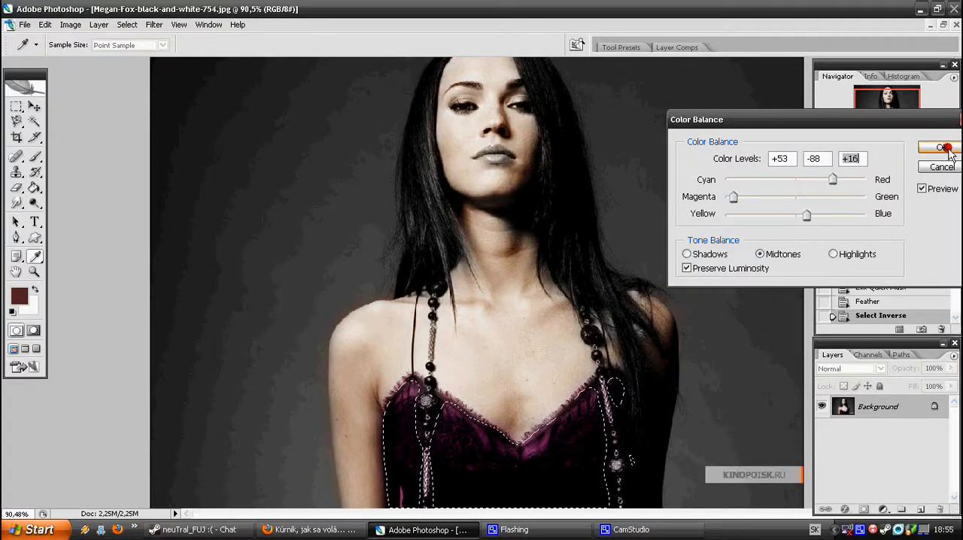
pyautogui.press('Return')
pyautogui.press('m')
pyautogui.rightClick(572, 425)
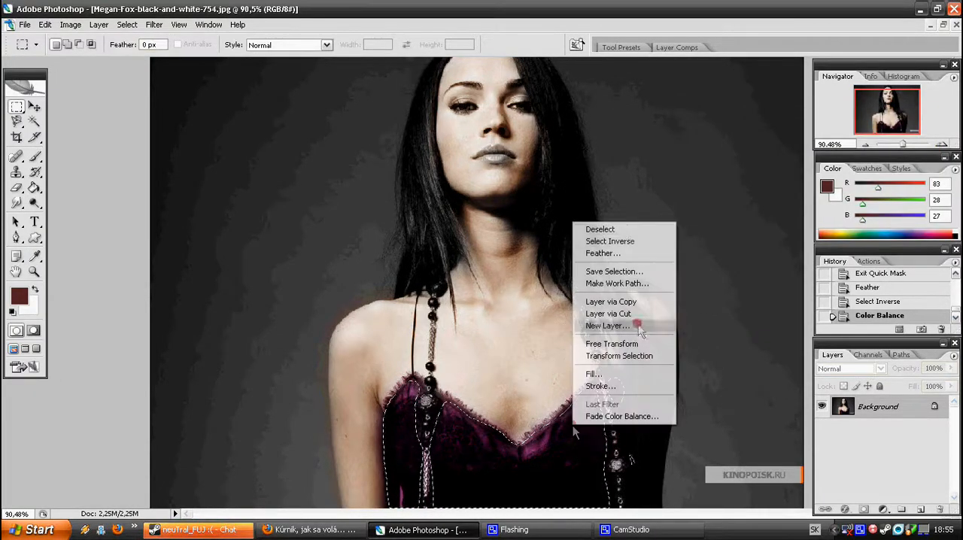
pyautogui.click(612, 227)
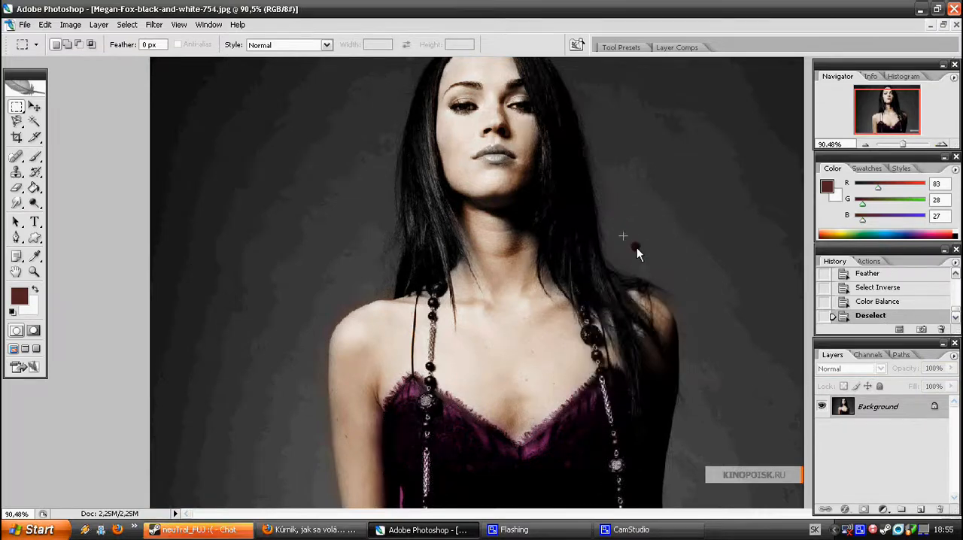
# Mask the upper and lower lips in Quick Mask mode with a 13 px brush
pyautogui.scroll(3, 637, 255)
pyautogui.moveTo(900, 143); pyautogui.dragTo(917, 143)
pyautogui.moveTo(887, 111); pyautogui.dragTo(890, 98)
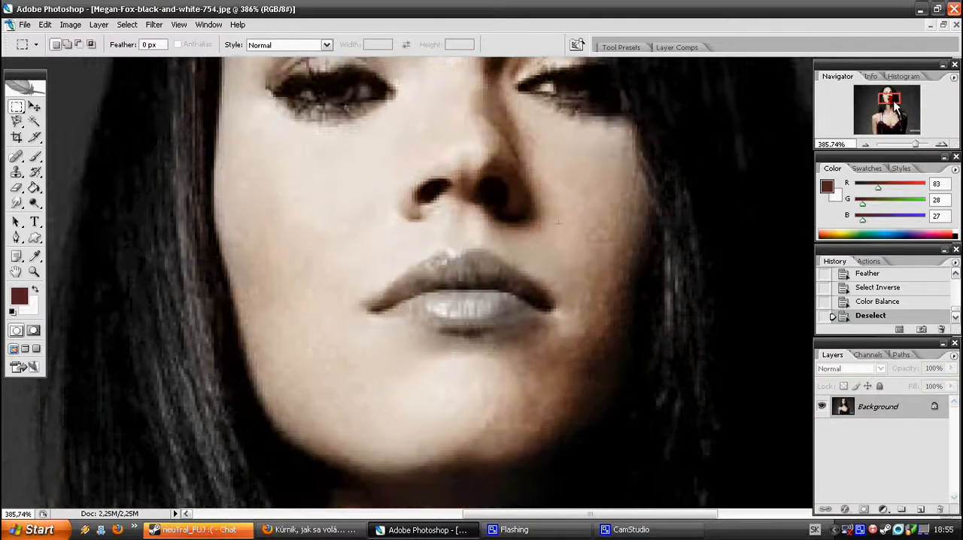
pyautogui.press('q')
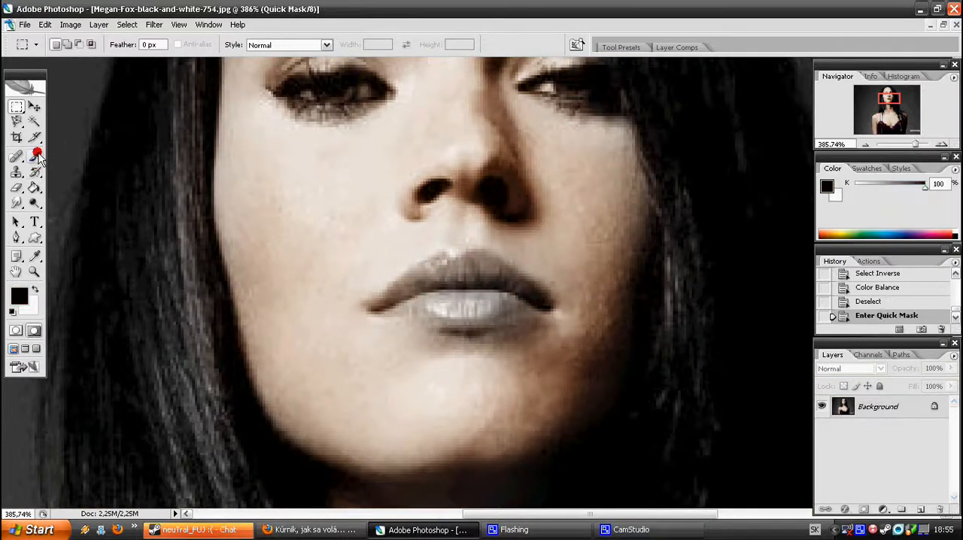
pyautogui.click(35, 155)
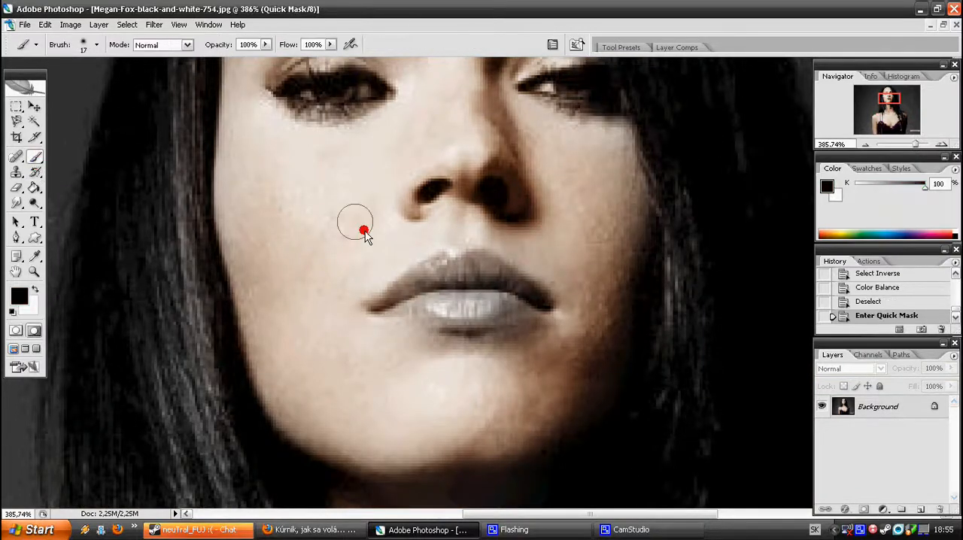
pyautogui.click(75, 47)
pyautogui.click(140, 178)
pyautogui.moveTo(396, 305)
pyautogui.mouseDown()
pyautogui.moveTo(470, 316)
pyautogui.moveTo(514, 313)
pyautogui.mouseUp()
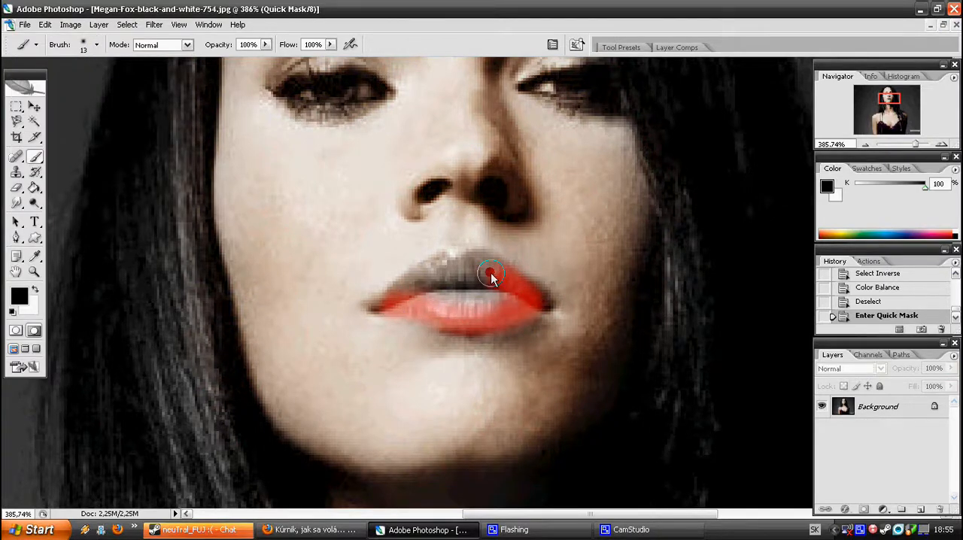
pyautogui.moveTo(459, 269); pyautogui.dragTo(412, 290)
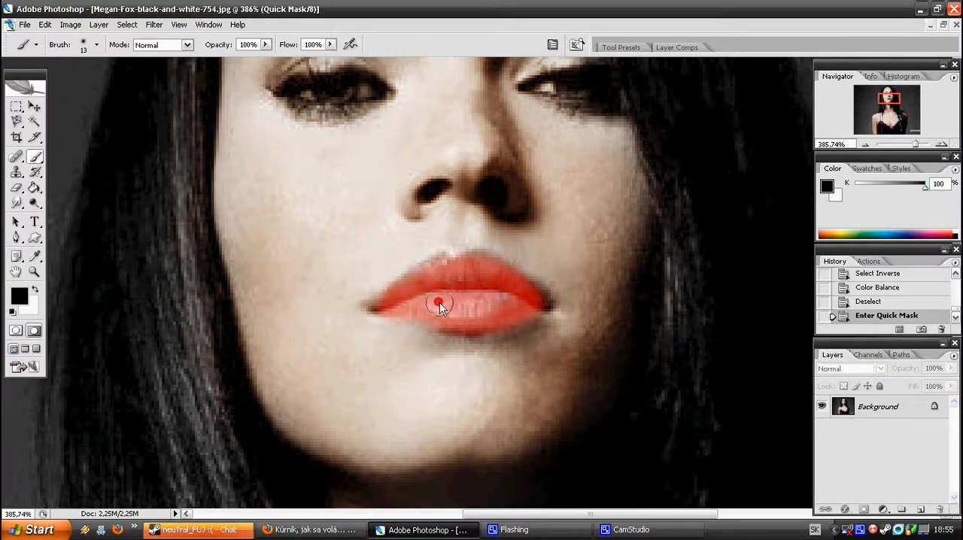
# Convert the lip mask to a selection and invert it so that only the lips are selected
pyautogui.press('q')
pyautogui.click(12, 107)
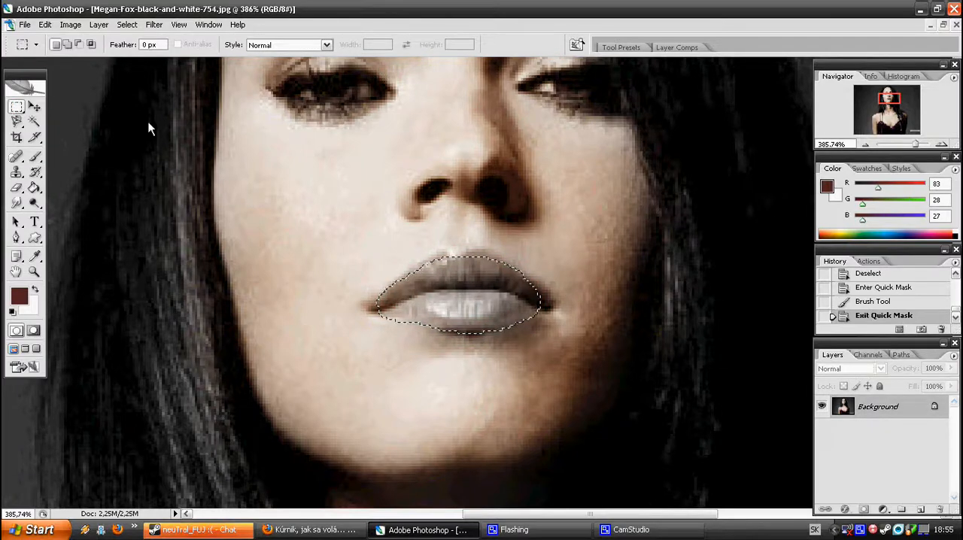
pyautogui.rightClick(307, 255)
pyautogui.click(323, 272)
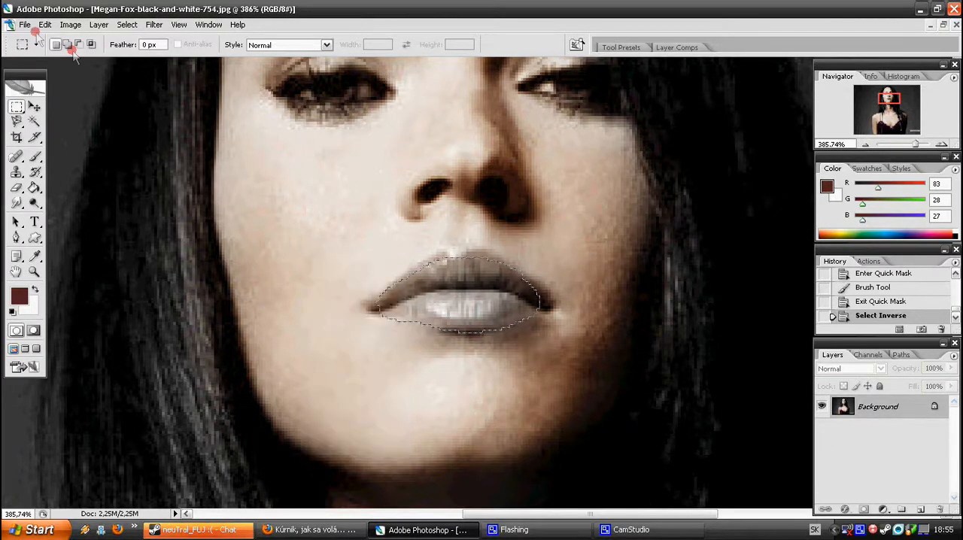
# Tint the lips pink with Color Balance midtone levels of +31, -18 and -7, and deselect them
pyautogui.click(70, 24)
pyautogui.click(142, 58)
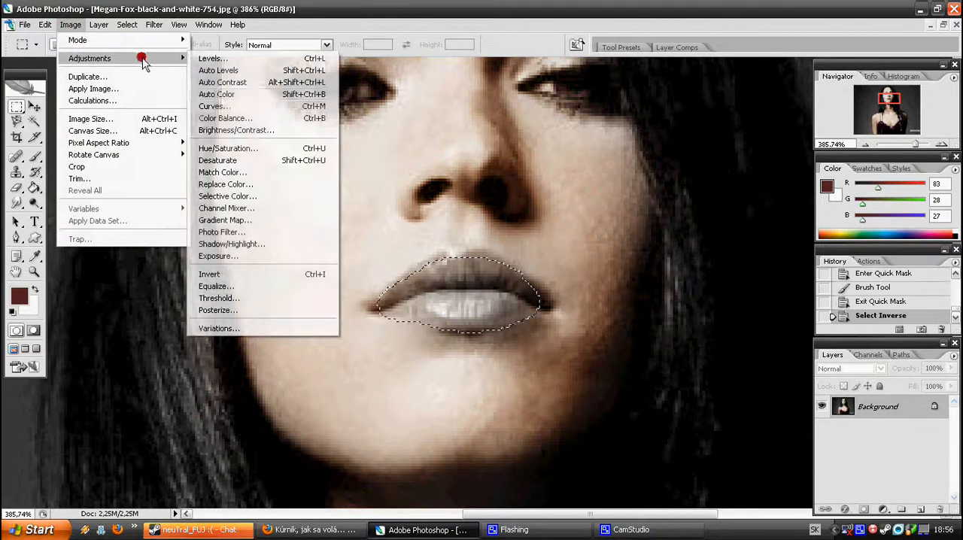
pyautogui.click(225, 118)
pyautogui.moveTo(795, 181); pyautogui.dragTo(802, 181)
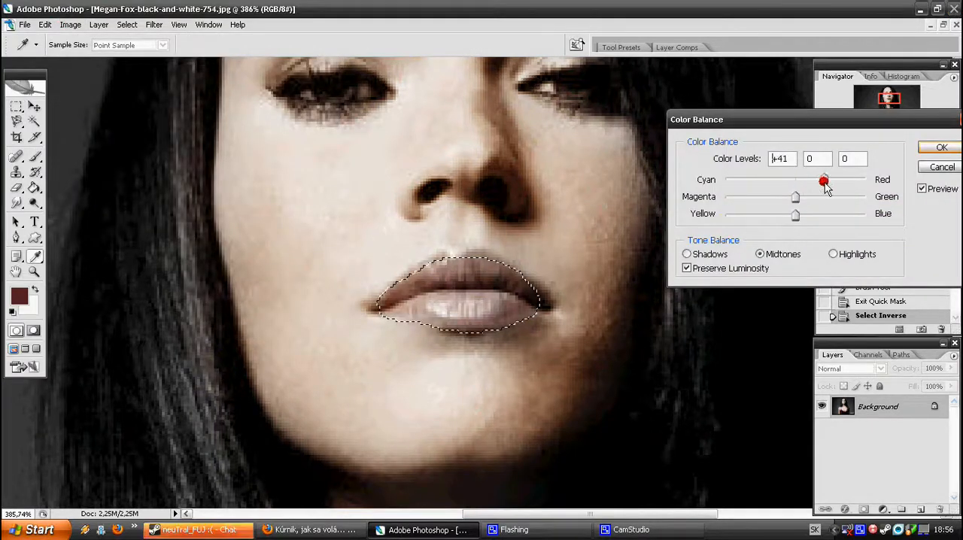
pyautogui.moveTo(786, 194)
pyautogui.mouseDown()
pyautogui.moveTo(817, 193)
pyautogui.moveTo(783, 198)
pyautogui.mouseUp()
pyautogui.click(790, 216)
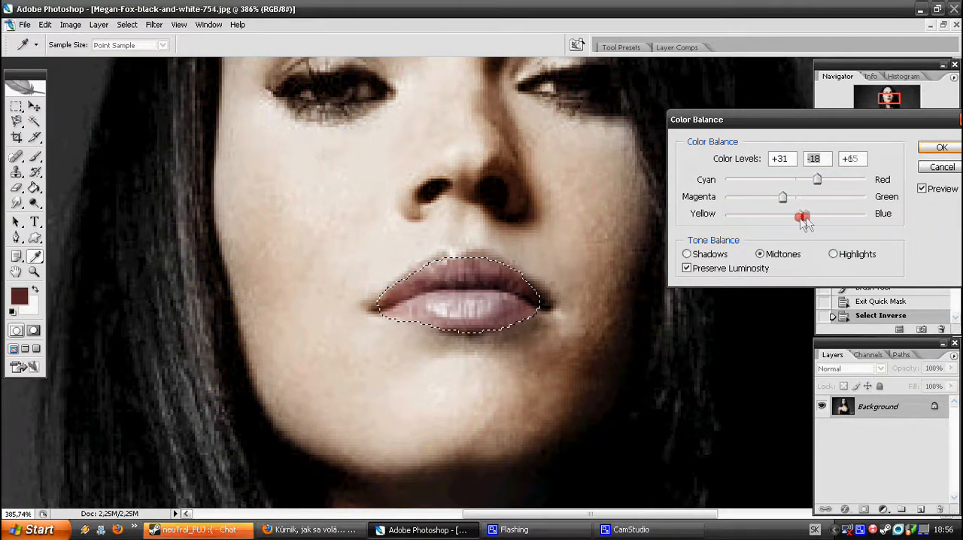
pyautogui.click(922, 152)
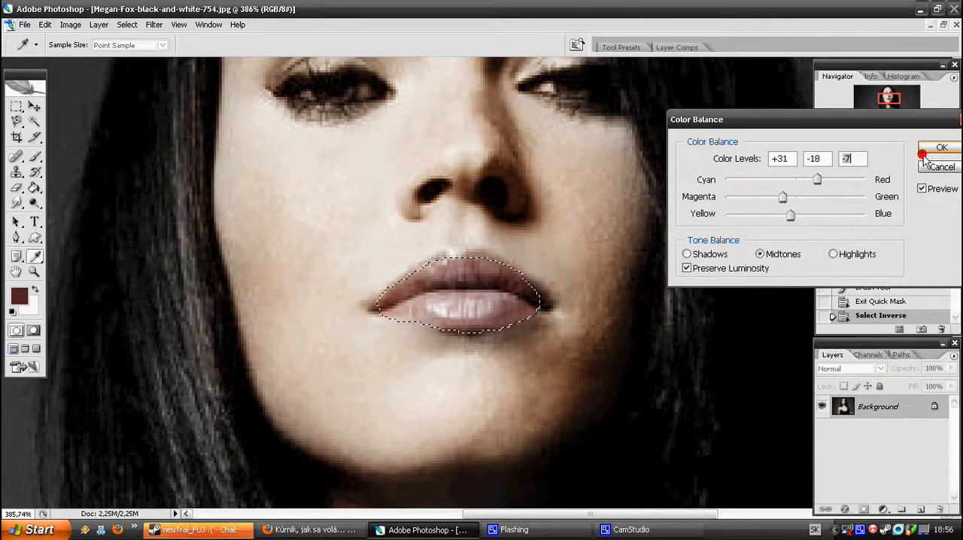
pyautogui.press('m')
pyautogui.rightClick(539, 274)
pyautogui.click(571, 280)
# Mask the irises of both eyes in Quick Mask mode with the 13 px brush
pyautogui.moveTo(921, 148); pyautogui.dragTo(910, 147)
pyautogui.moveTo(890, 103); pyautogui.dragTo(889, 98)
pyautogui.press('q')
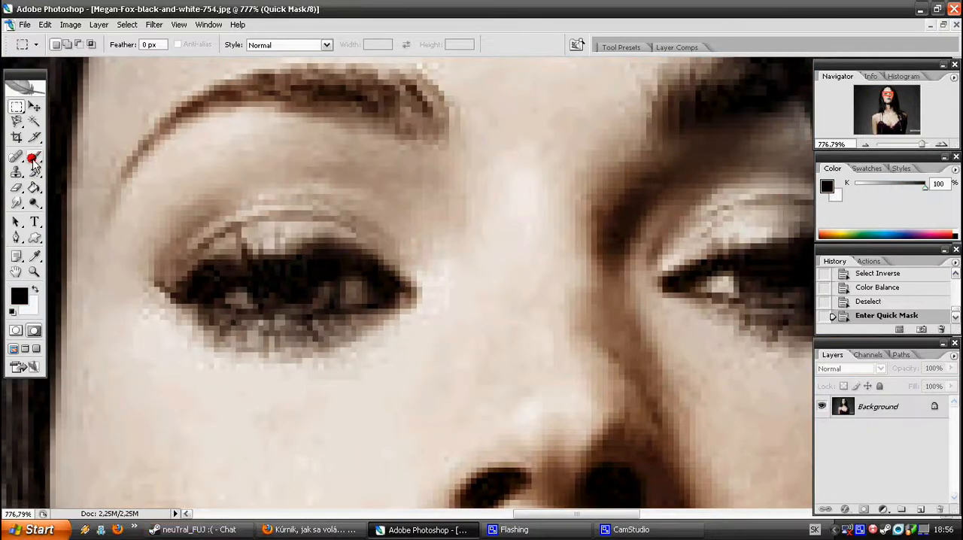
pyautogui.click(35, 157)
pyautogui.click(283, 294)
pyautogui.click(304, 287)
pyautogui.moveTo(889, 108); pyautogui.dragTo(893, 107)
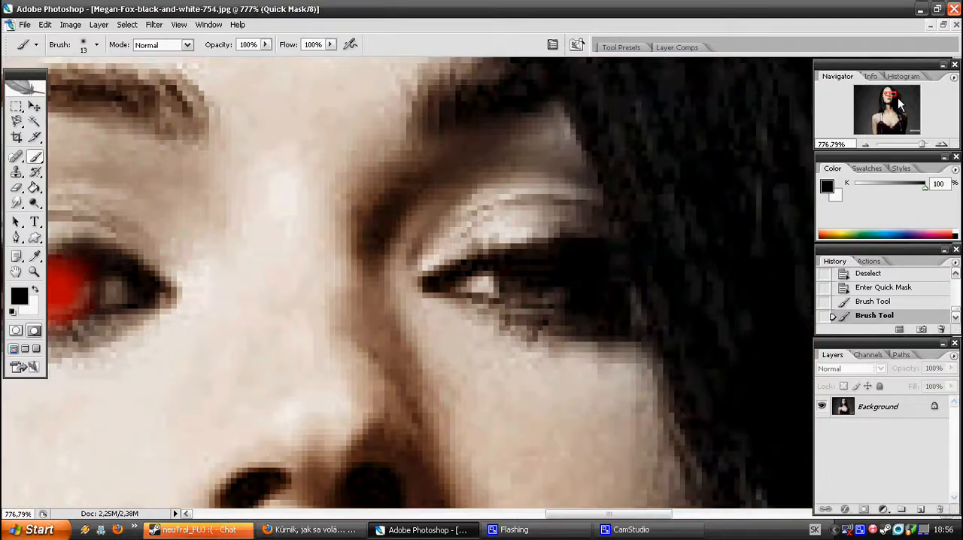
pyautogui.moveTo(524, 279); pyautogui.dragTo(558, 268)
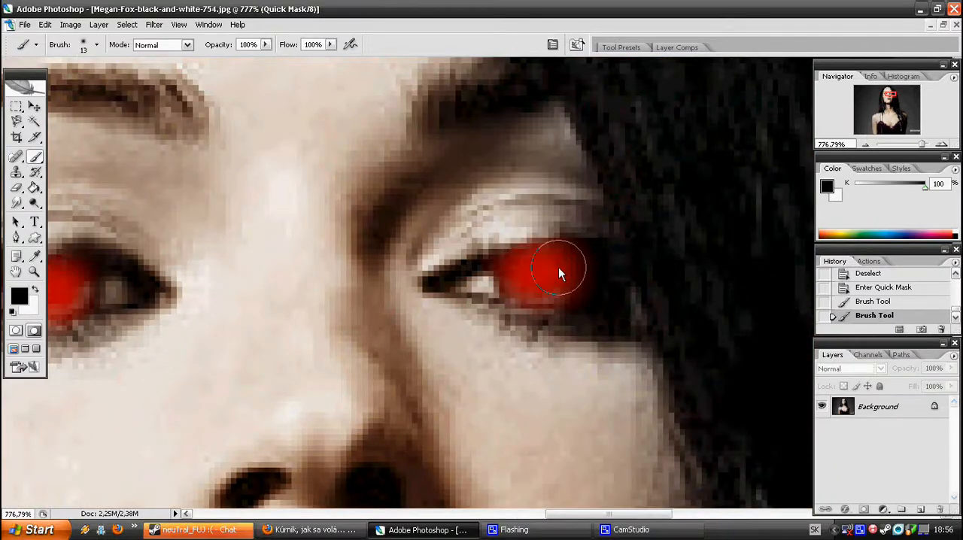
# Convert the eye mask to a selection and invert it so that only the irises are selected
pyautogui.press('q')
pyautogui.moveTo(921, 146); pyautogui.dragTo(910, 144)
pyautogui.press('m')
pyautogui.rightClick(326, 208)
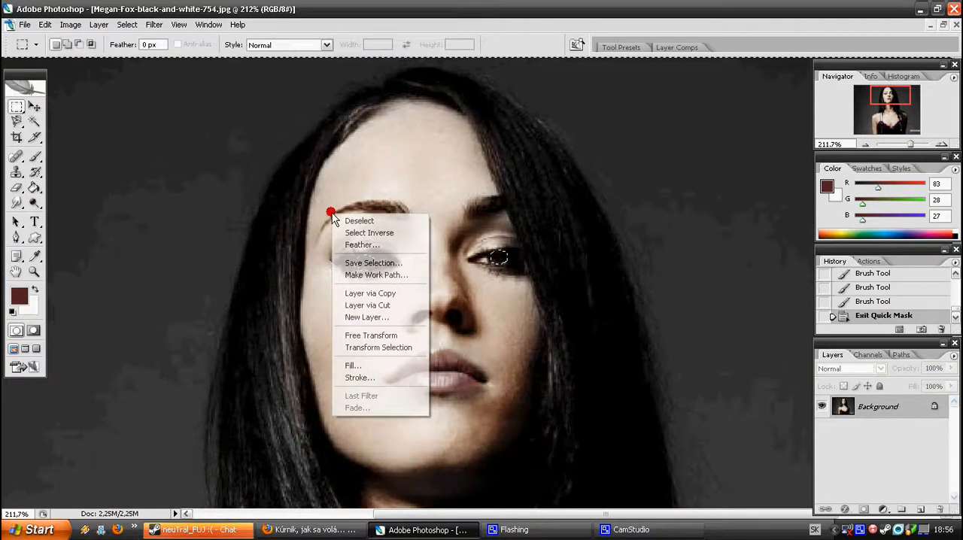
pyautogui.click(347, 233)
# Adjust the irises with Hue/Saturation to hue +62, saturation -19 and lightness -4, and deselect them
pyautogui.click(70, 24)
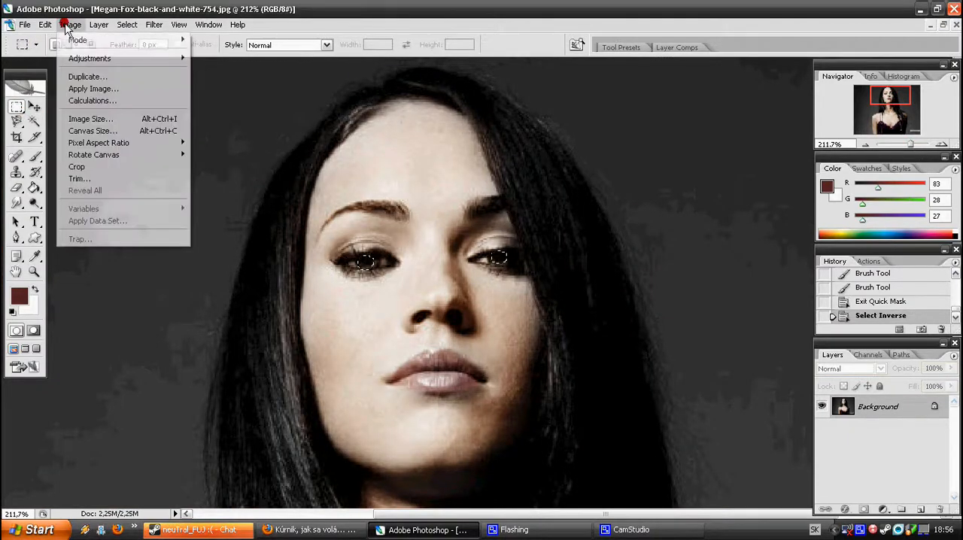
pyautogui.moveTo(94, 58)
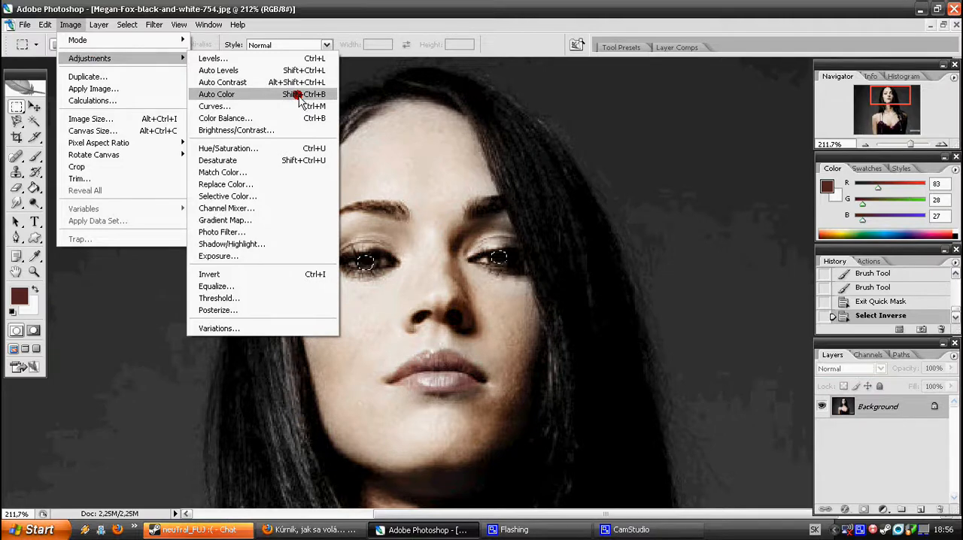
pyautogui.click(253, 153)
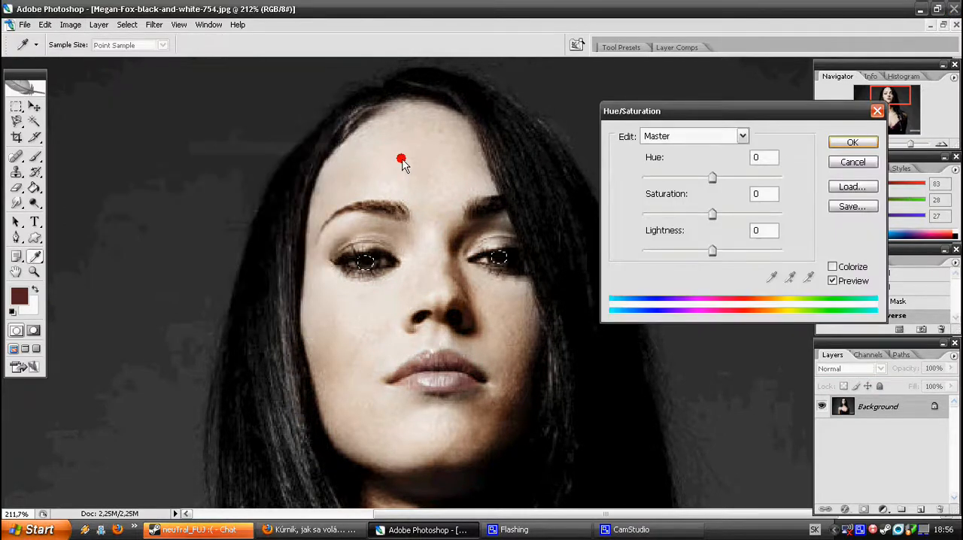
pyautogui.moveTo(712, 178); pyautogui.dragTo(749, 177)
pyautogui.moveTo(719, 214); pyautogui.dragTo(709, 252)
pyautogui.moveTo(691, 206); pyautogui.dragTo(703, 209)
pyautogui.click(864, 143)
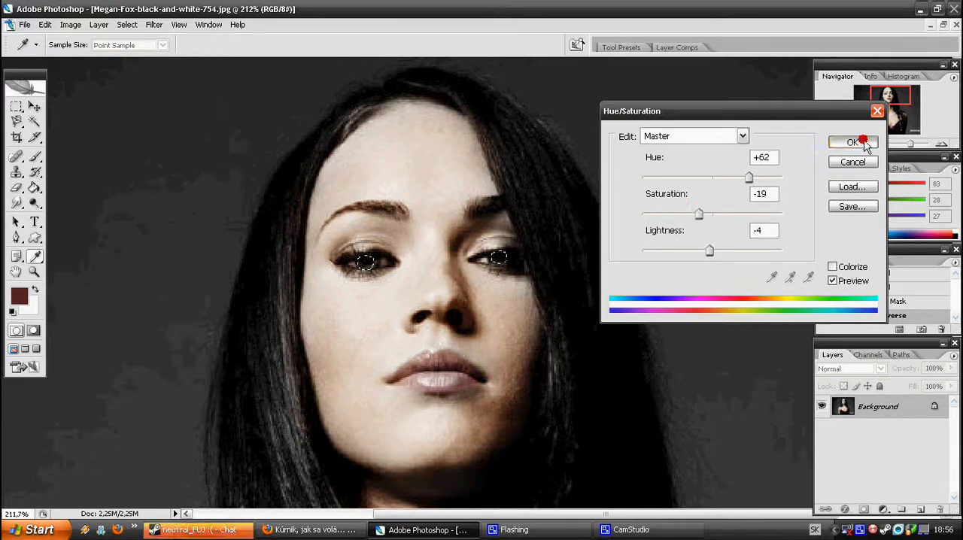
pyautogui.hotkey('ctrl', 'd')
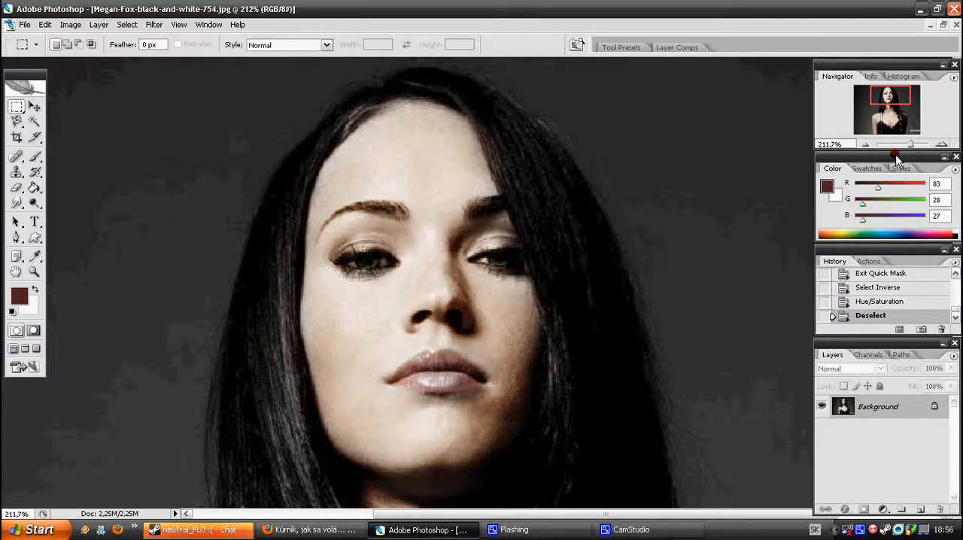
# Examine the colorized portrait at 100% from the face down to the dress
pyautogui.moveTo(910, 144); pyautogui.dragTo(882, 114)
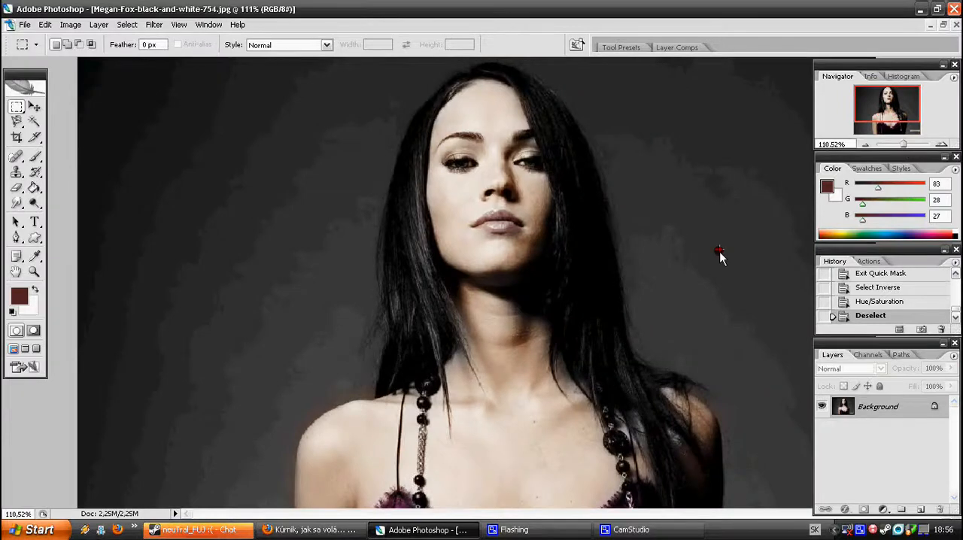
pyautogui.scroll(-3, 726, 263)
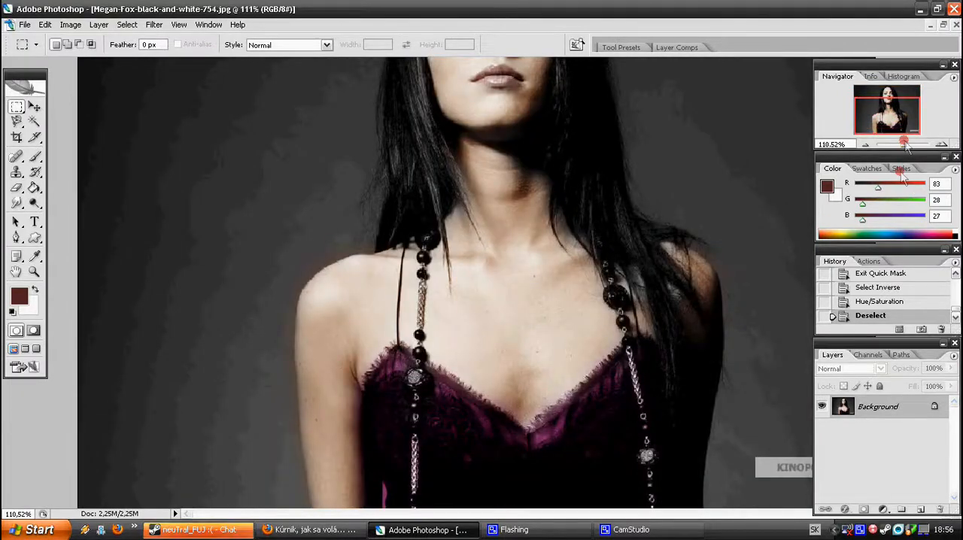
pyautogui.moveTo(902, 145); pyautogui.dragTo(903, 144)
pyautogui.scroll(-2, 784, 260)
pyautogui.scroll(2, 683, 390)
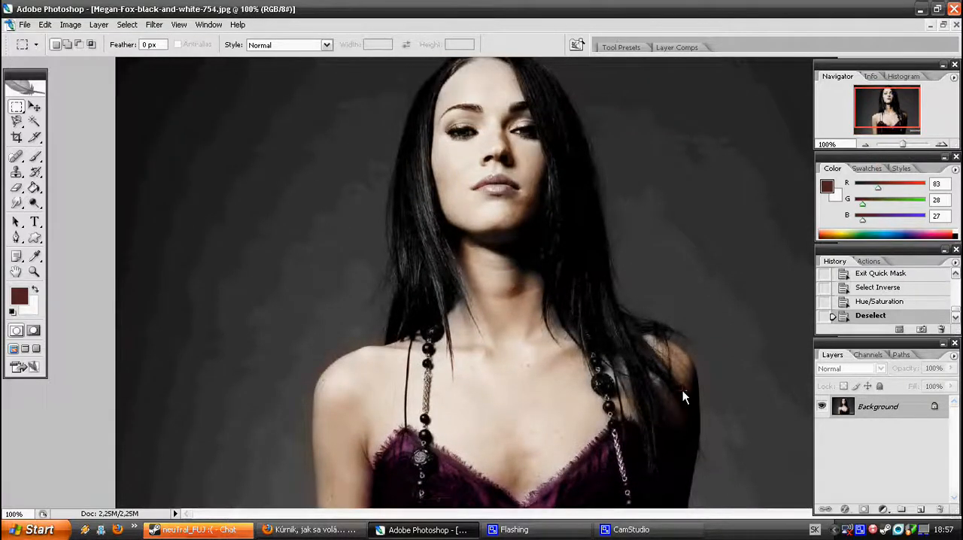
pyautogui.scroll(1, 683, 390)
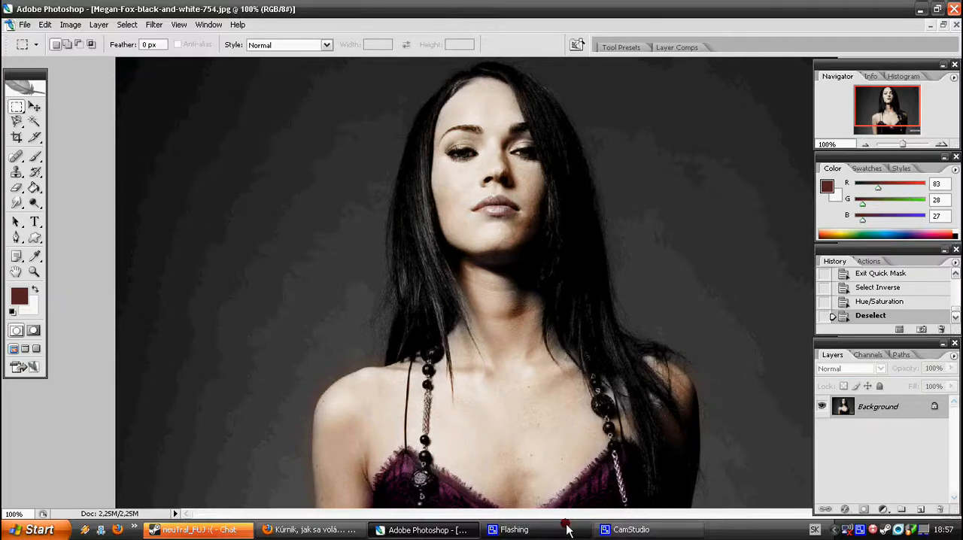
pyautogui.click(613, 529)
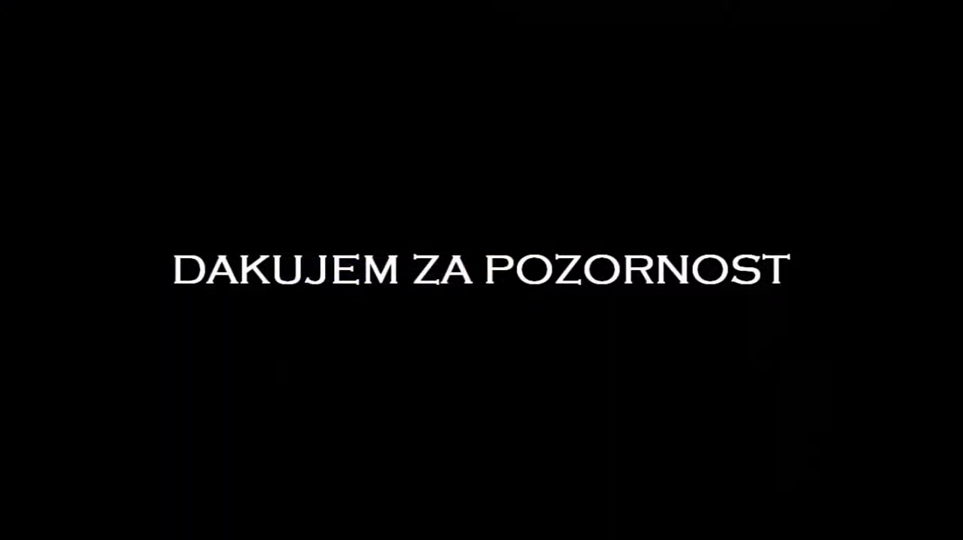